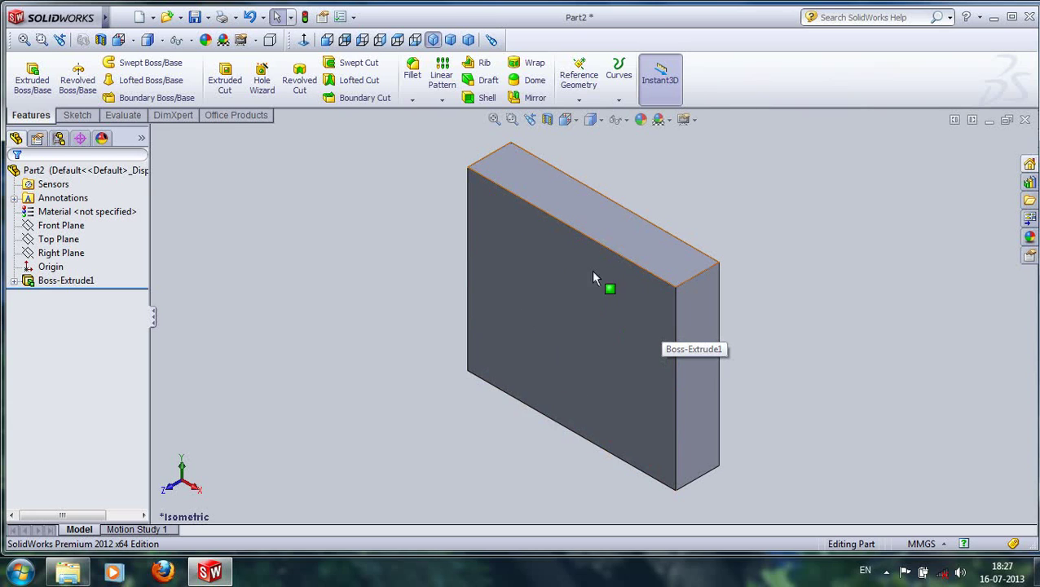
# View the front face straight on and sketch a vertical line from the top edge, then a horizontal line to the left edge.
pyautogui.click(512, 281)
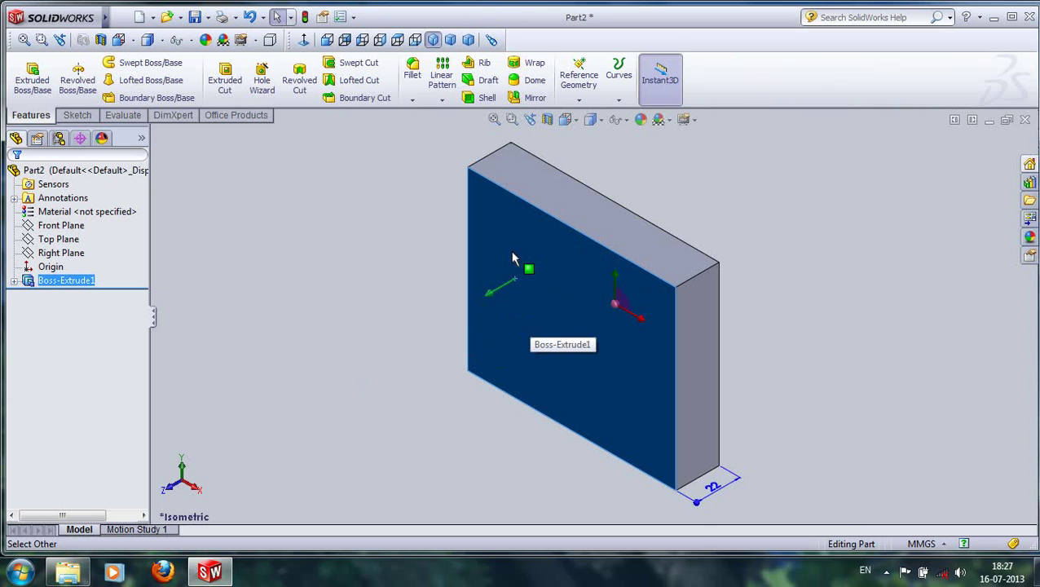
pyautogui.rightClick(556, 269)
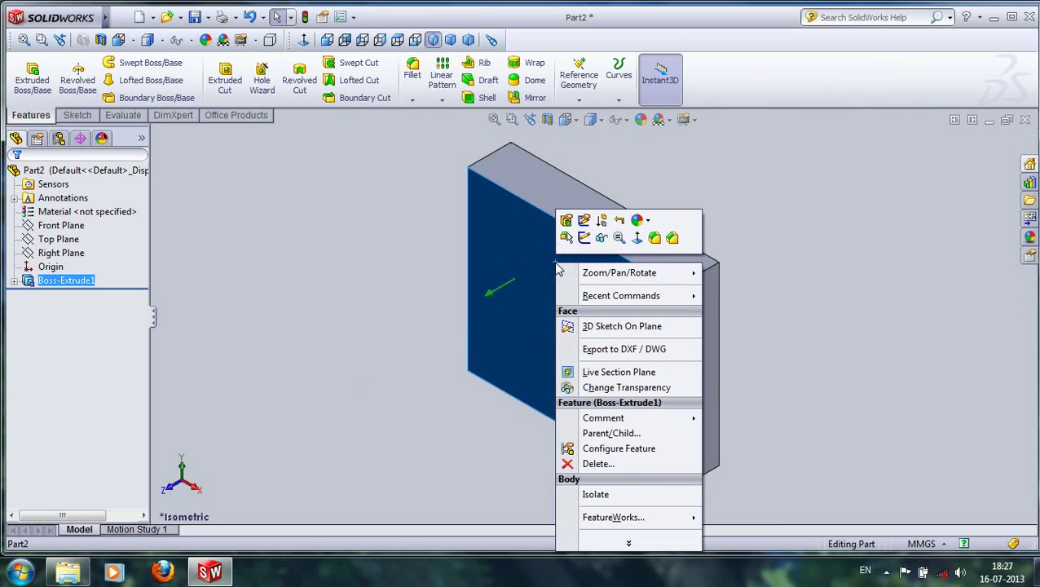
pyautogui.click(638, 238)
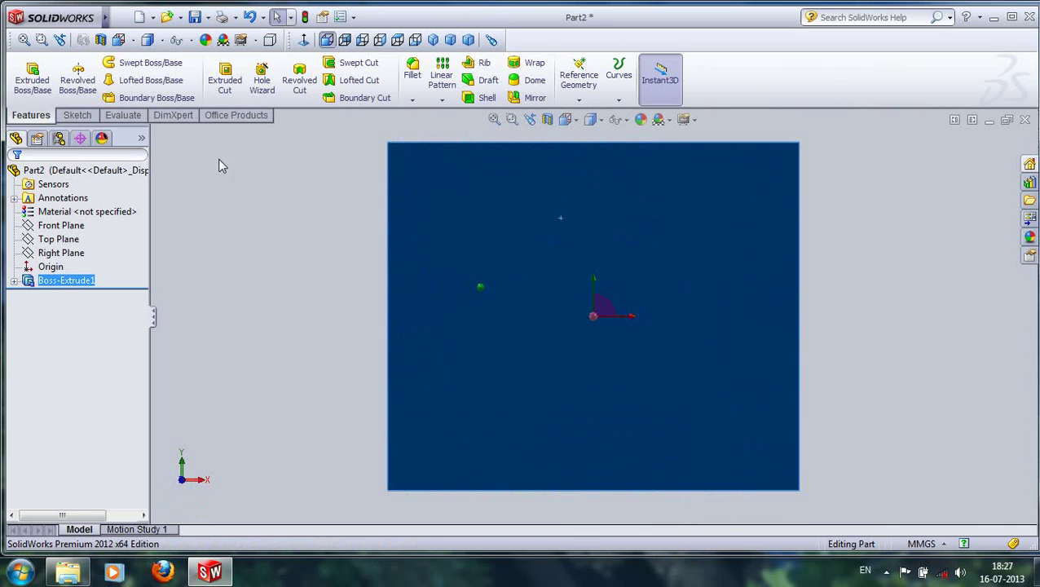
pyautogui.click(77, 115)
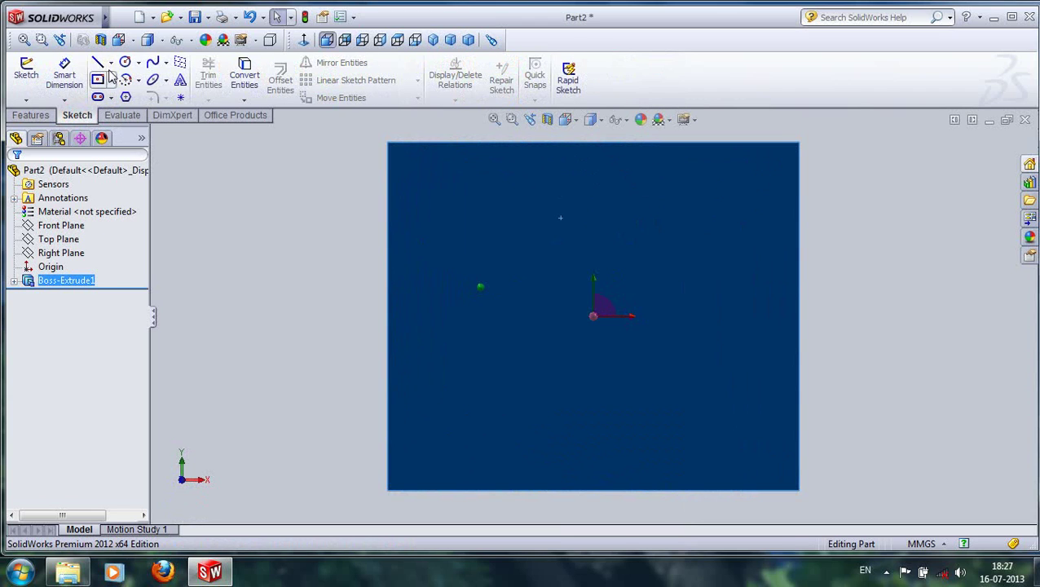
pyautogui.click(97, 64)
pyautogui.click(444, 144)
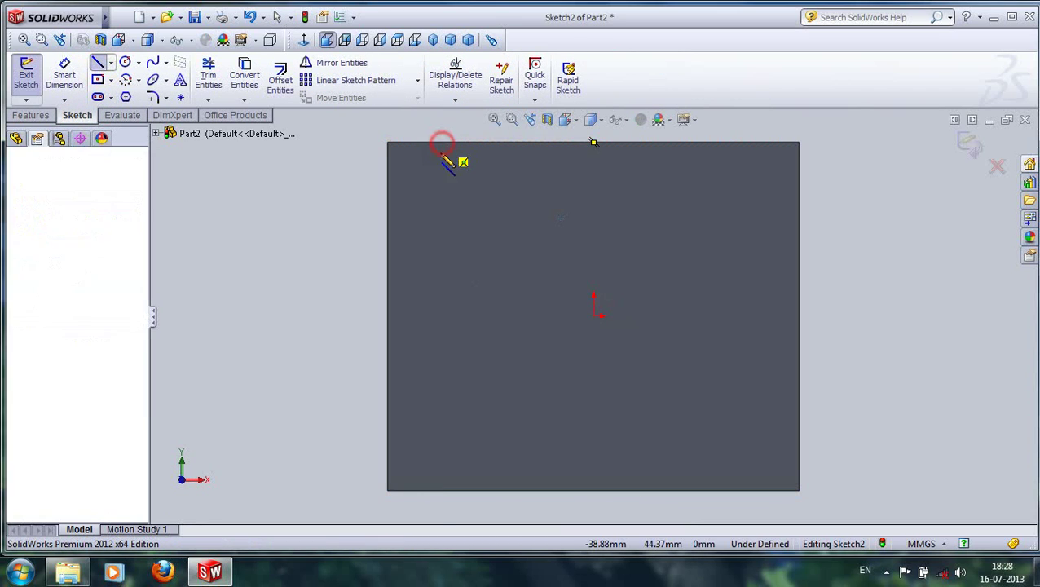
pyautogui.click(442, 197)
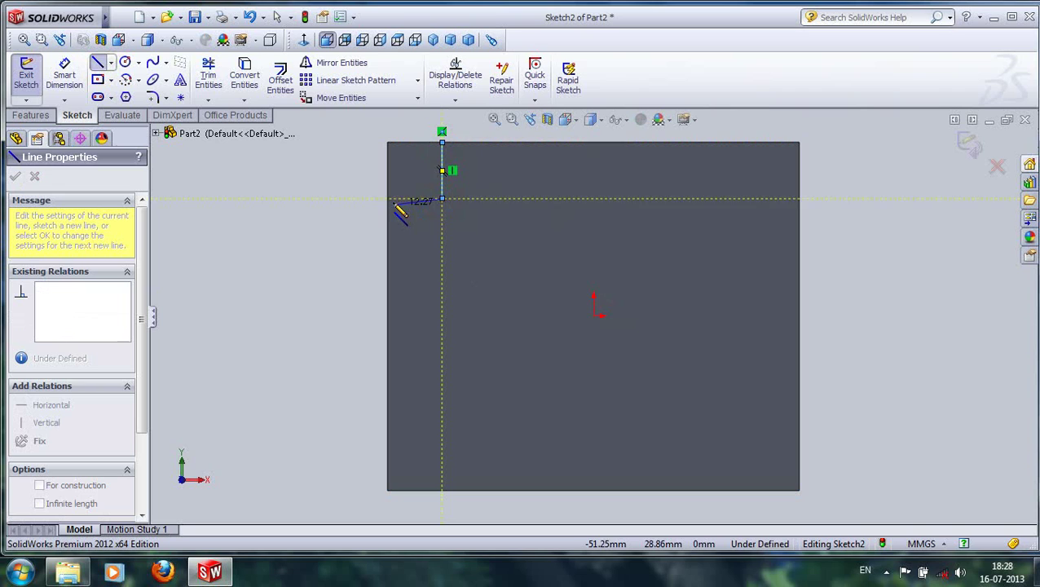
pyautogui.click(388, 198)
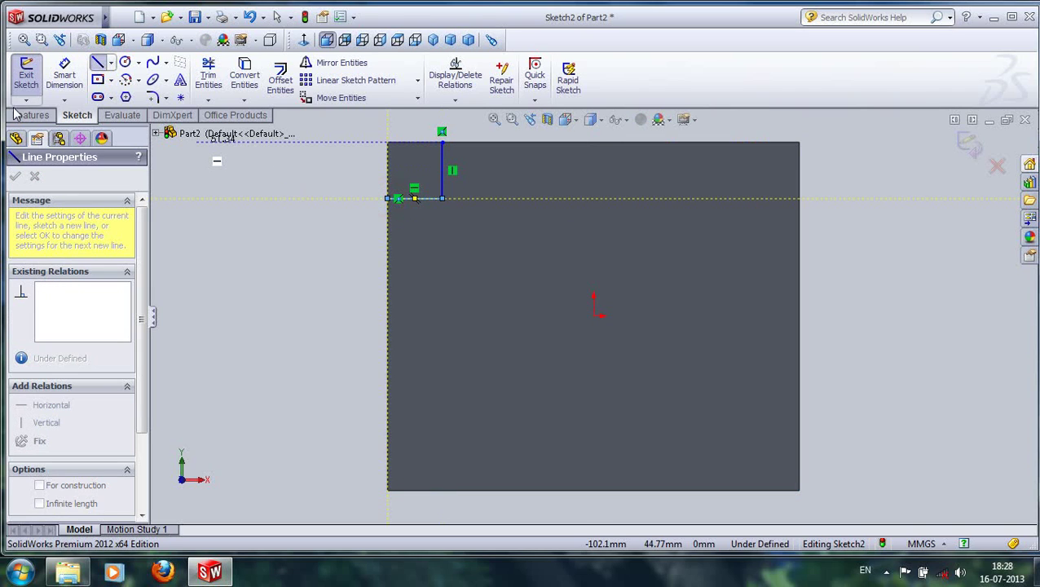
# Draw a 4.57 mm-radius circle centred on the lines' corner and exit Sketch2.
pyautogui.click(124, 63)
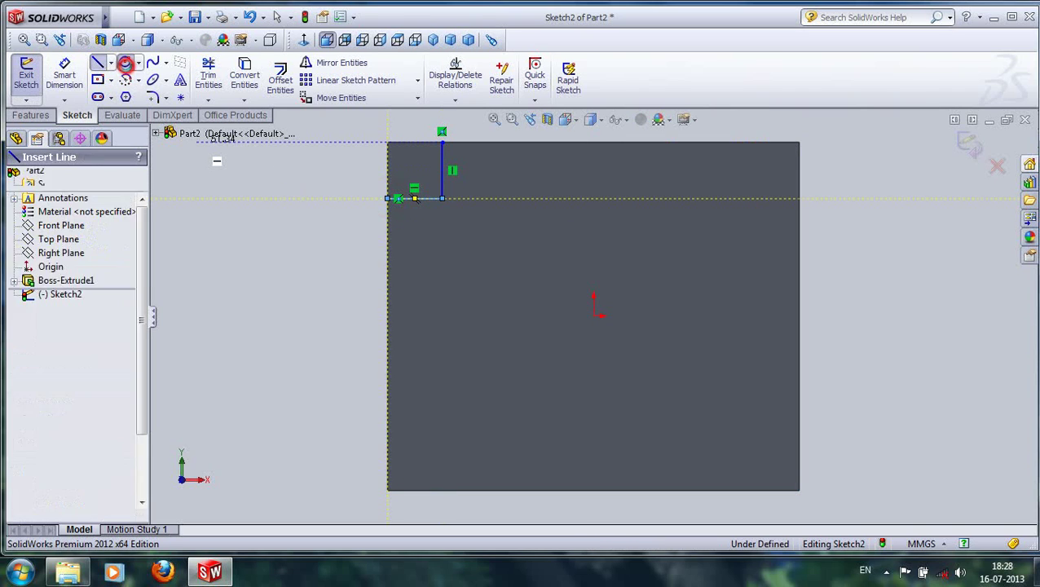
pyautogui.click(442, 198)
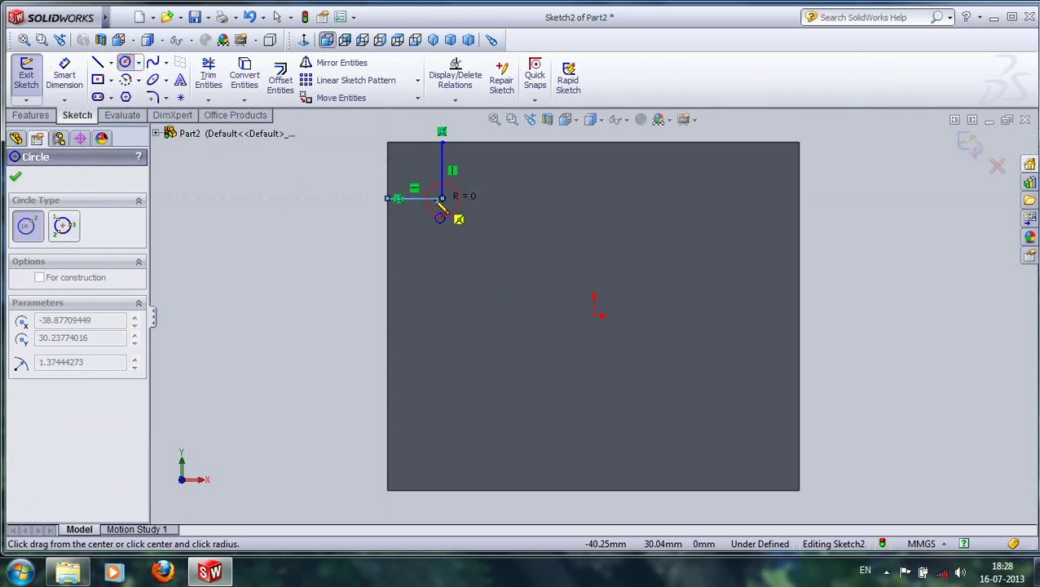
pyautogui.click(427, 209)
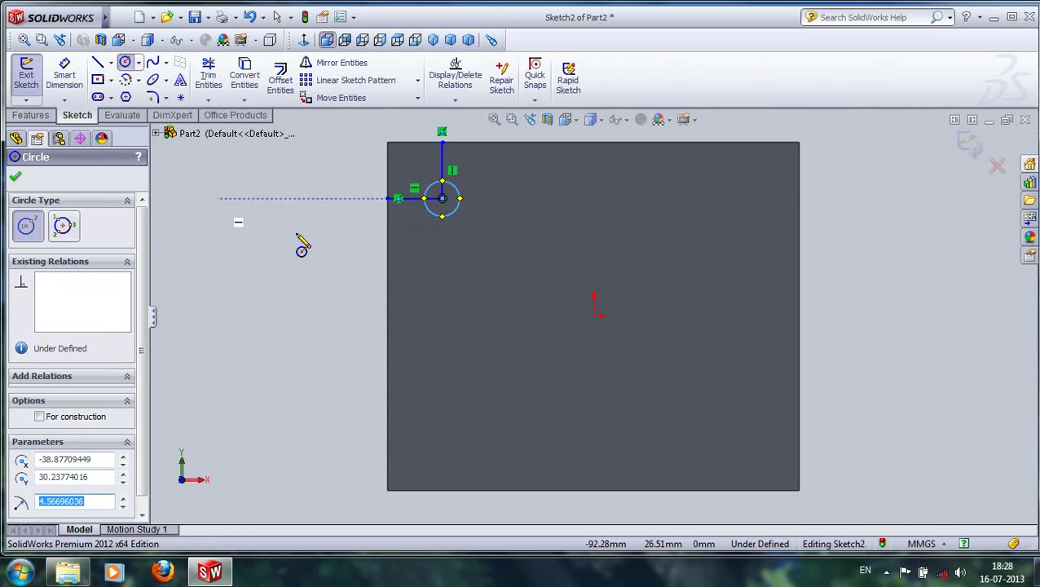
pyautogui.click(33, 78)
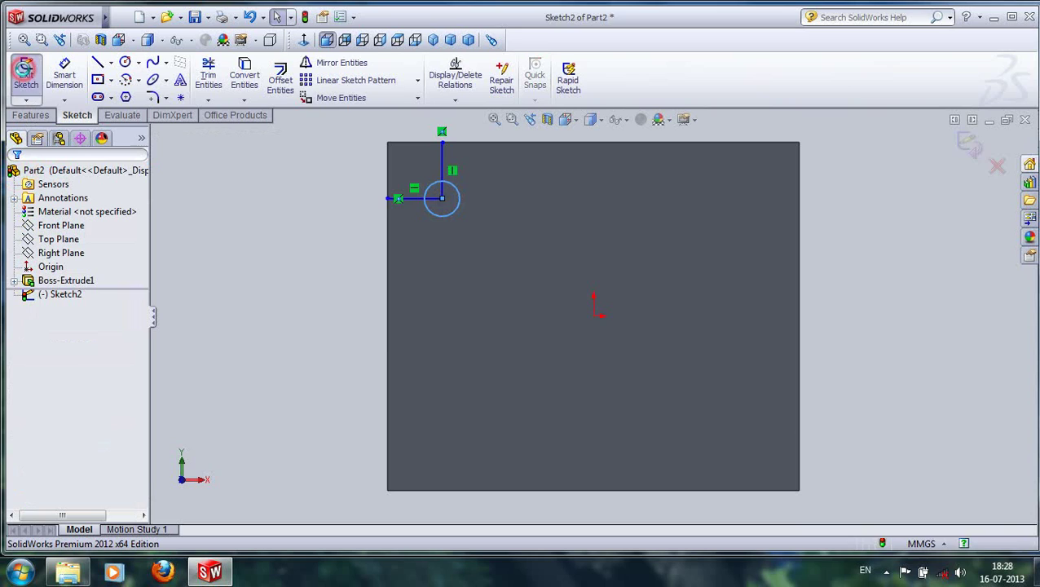
pyautogui.click(65, 295)
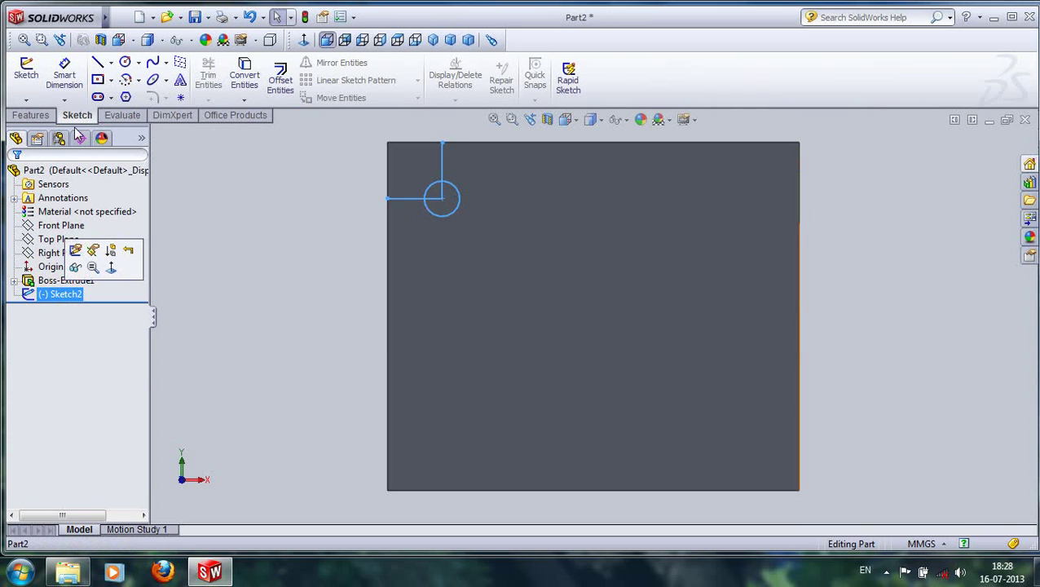
pyautogui.click(38, 116)
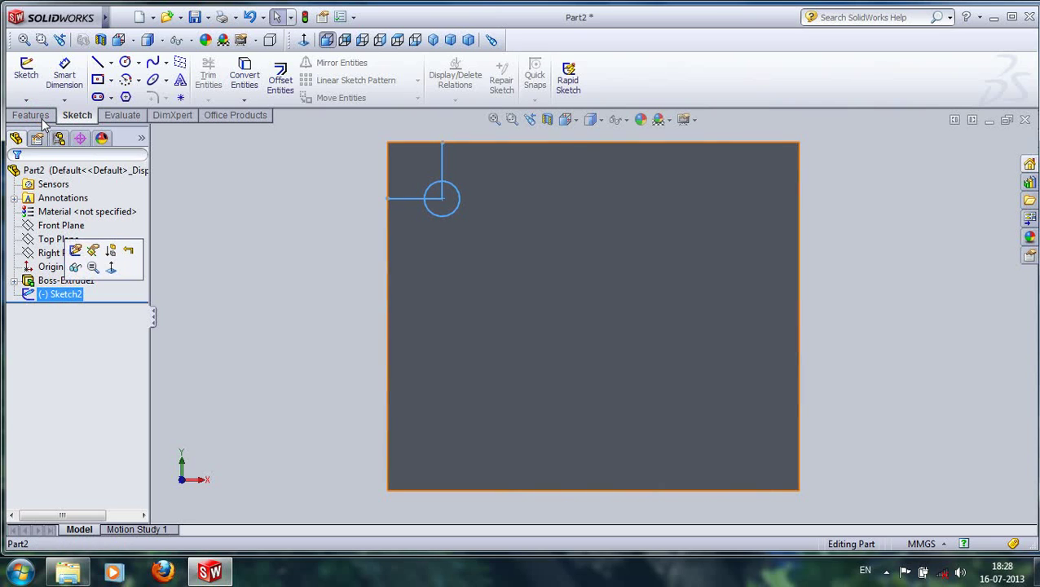
pyautogui.click(42, 118)
pyautogui.click(232, 82)
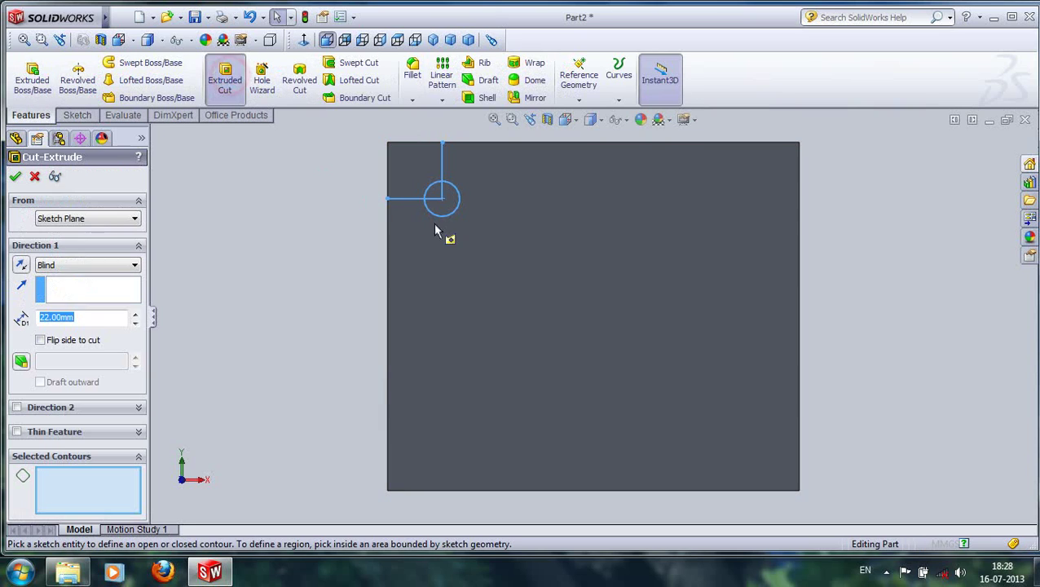
pyautogui.click(447, 205)
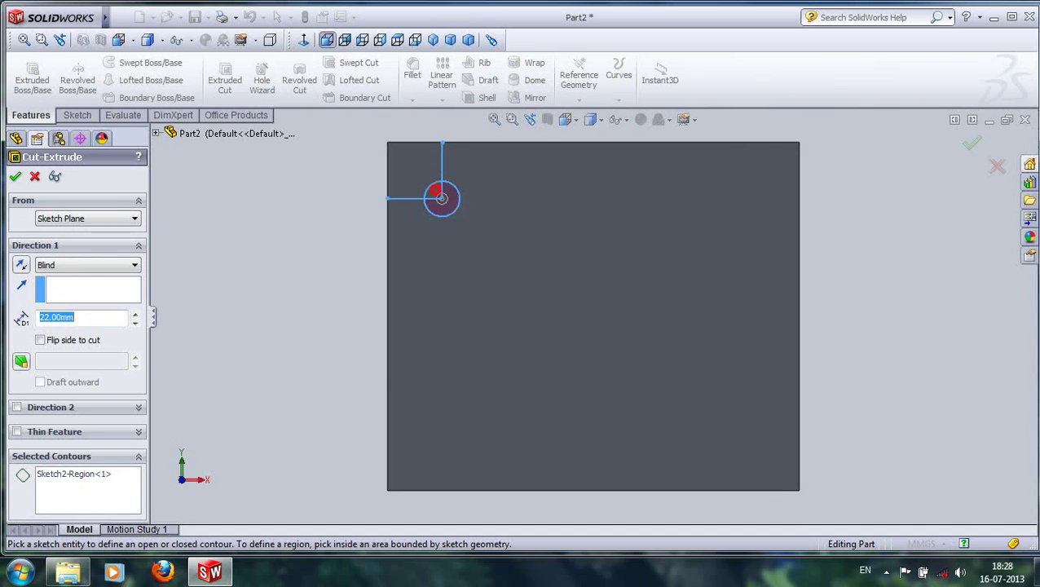
pyautogui.click(35, 176)
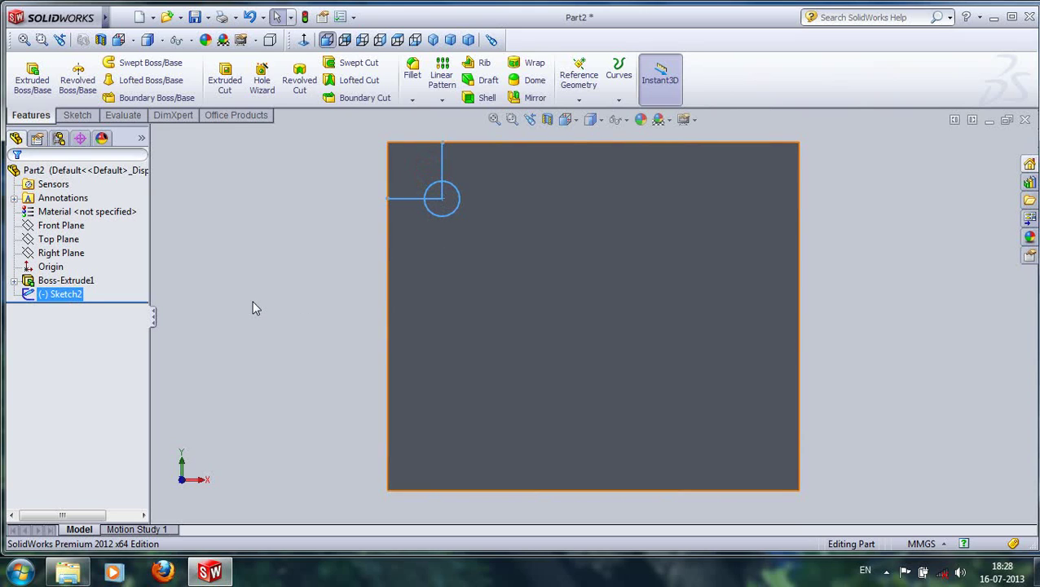
# Delete the earlier sketch from the block's front face.
pyautogui.click(400, 237)
pyautogui.moveTo(399, 236); pyautogui.dragTo(435, 160, button='middle')
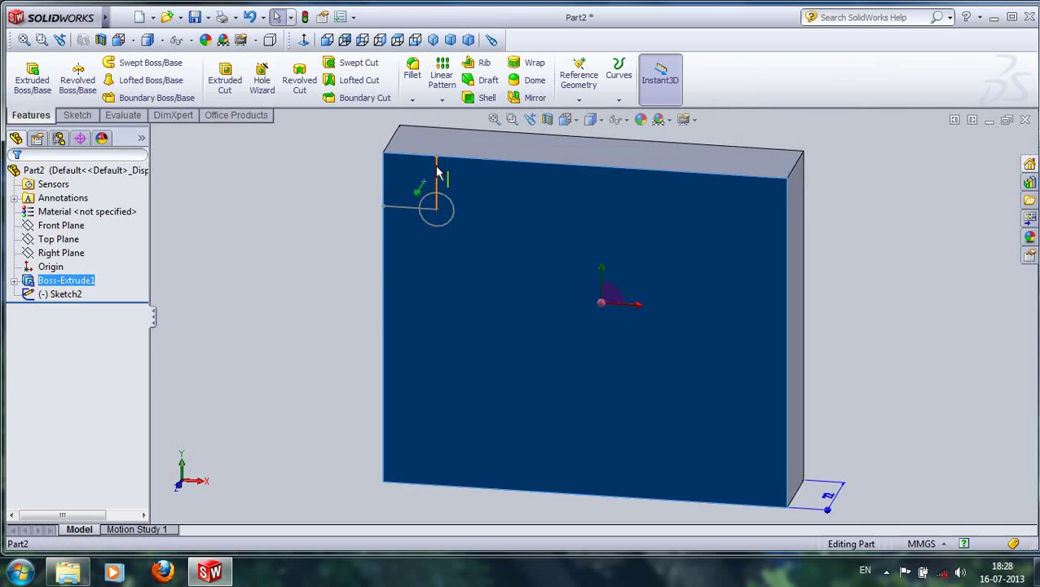
pyautogui.click(437, 169)
pyautogui.rightClick(437, 168)
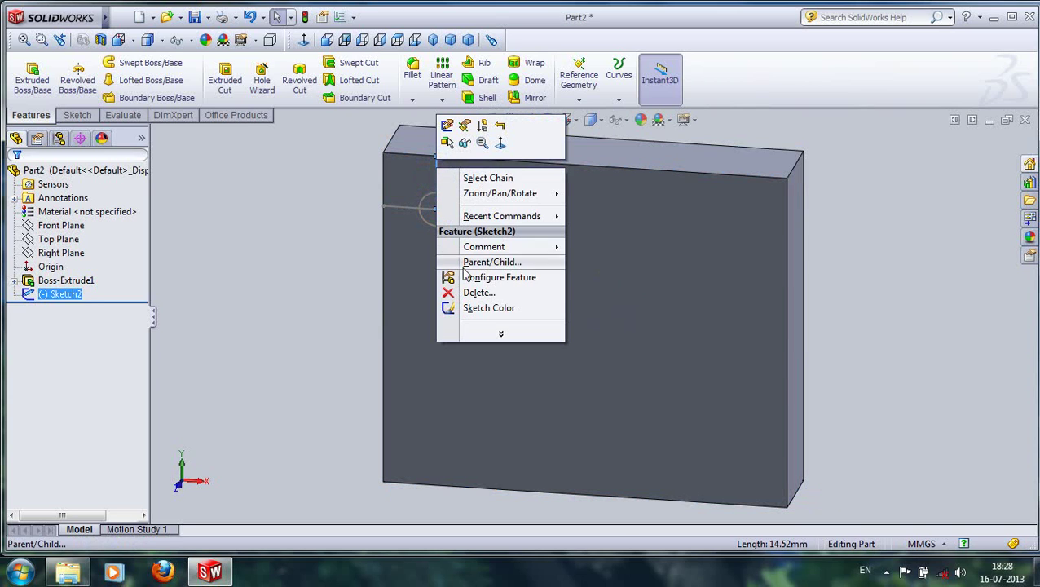
pyautogui.click(479, 292)
pyautogui.click(613, 200)
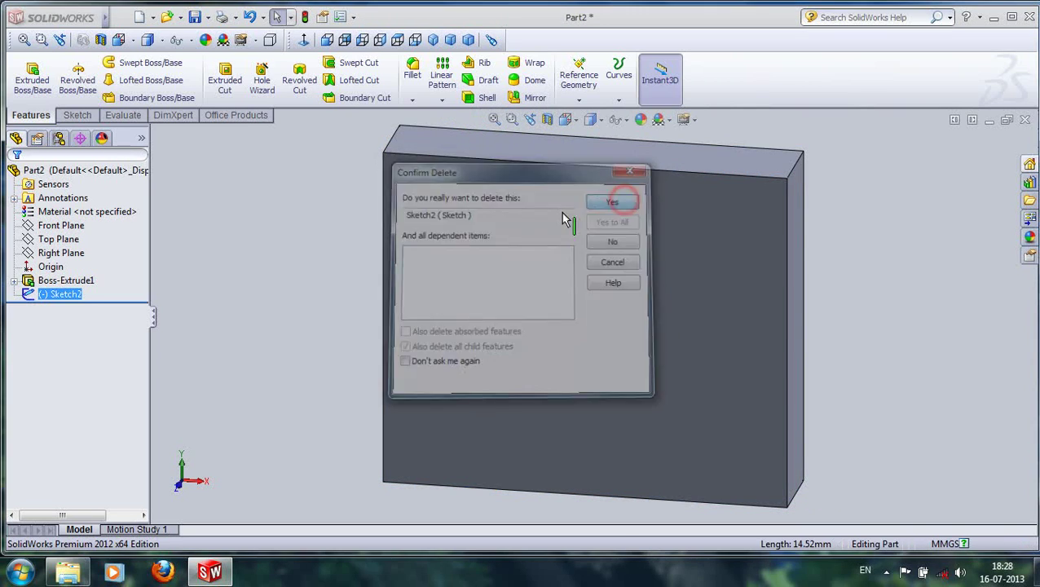
# On the face viewed normal, sketch a roughly 4.12 mm-radius circle near the top-left corner and exit.
pyautogui.rightClick(551, 217)
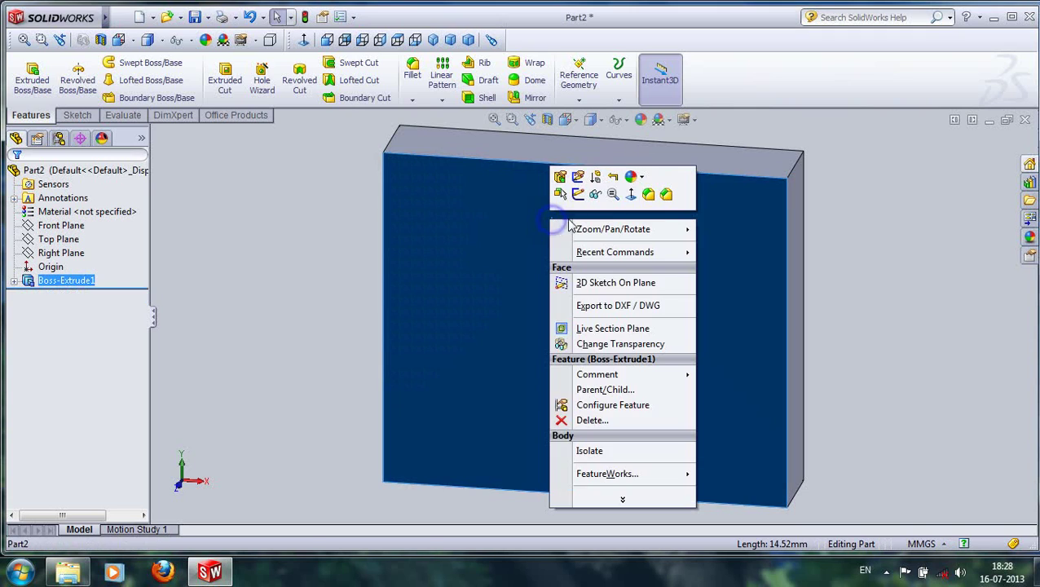
pyautogui.click(631, 195)
pyautogui.click(78, 115)
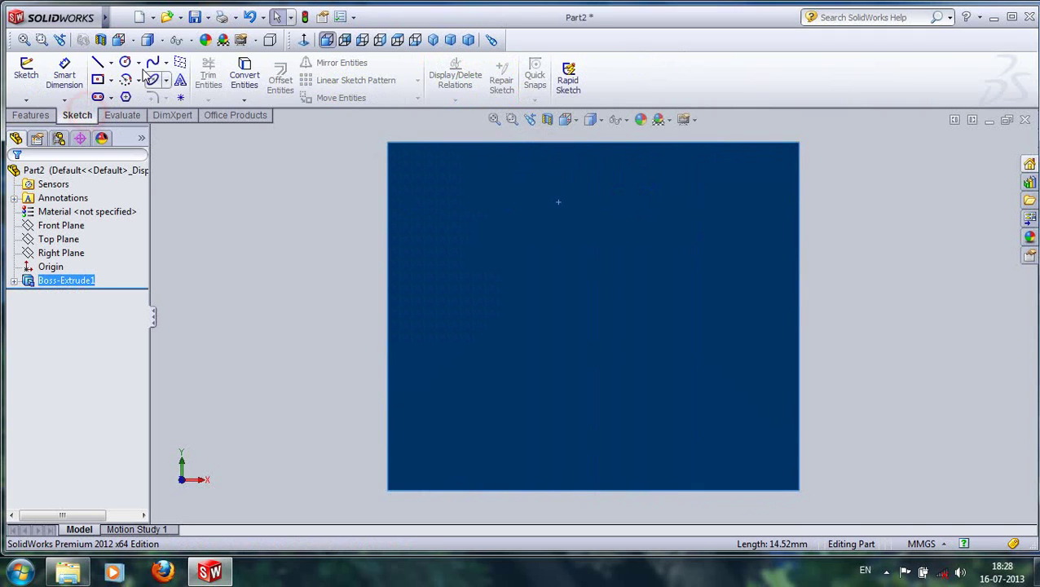
pyautogui.click(125, 62)
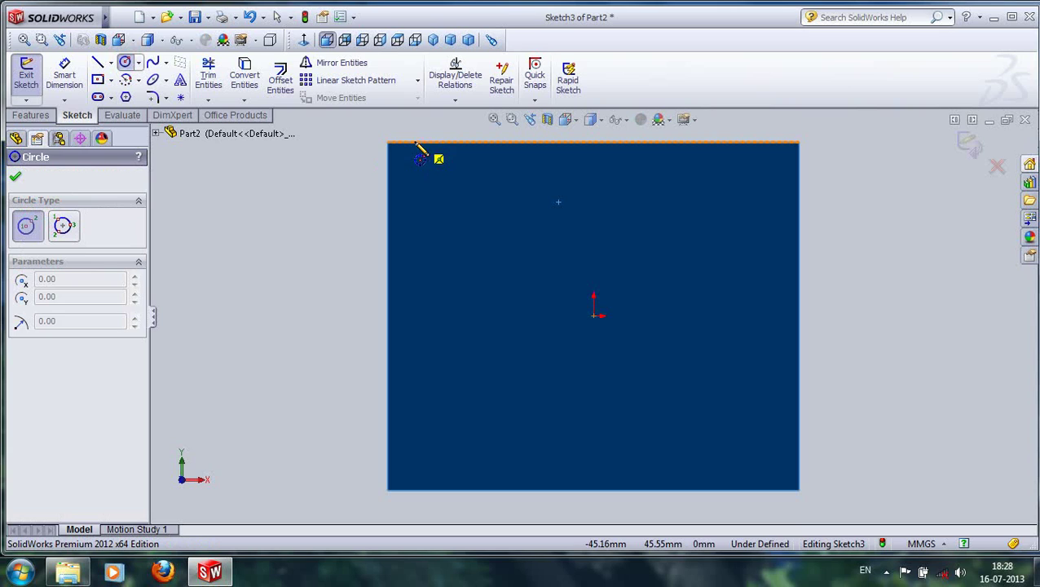
pyautogui.click(450, 208)
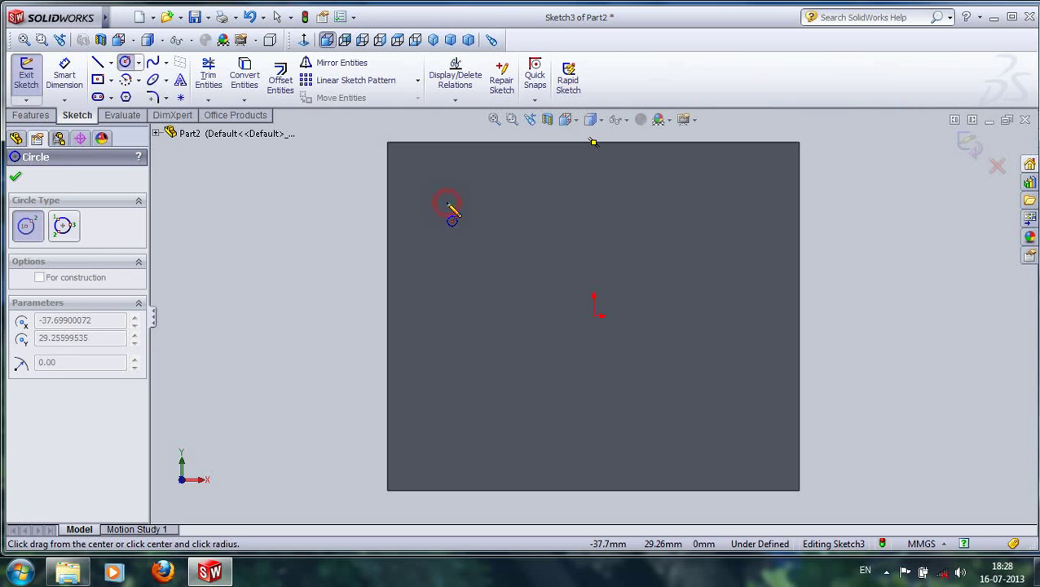
pyautogui.click(453, 217)
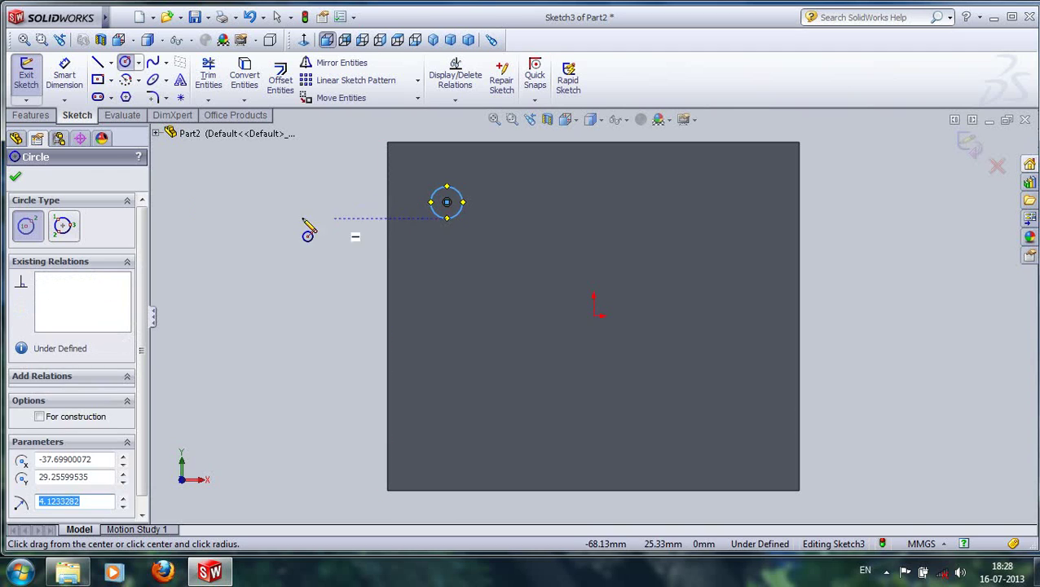
pyautogui.click(14, 181)
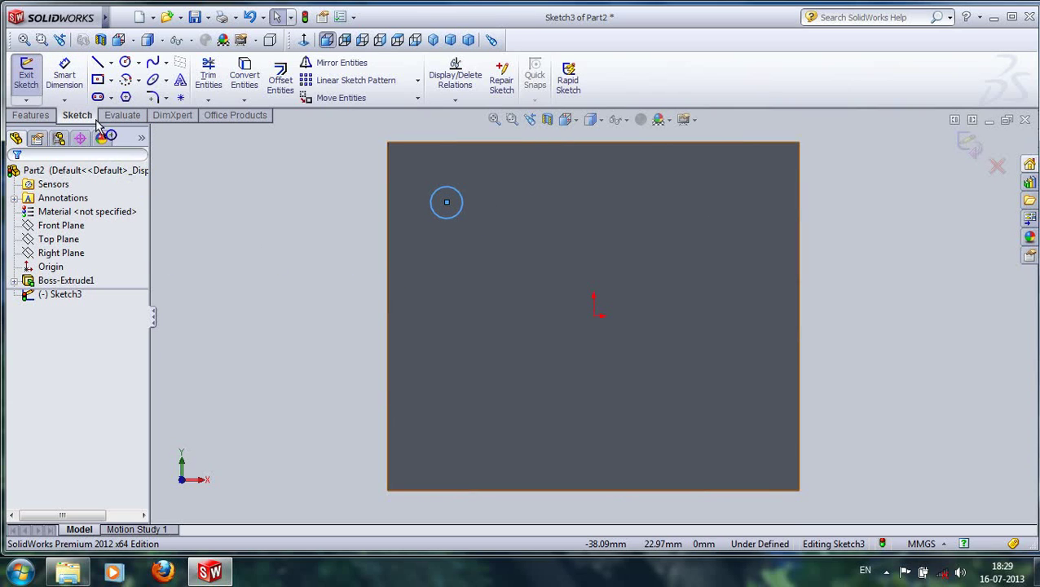
pyautogui.click(27, 88)
# Select Sketch3 and preview a 22 mm Blind extruded cut of the circle.
pyautogui.click(31, 117)
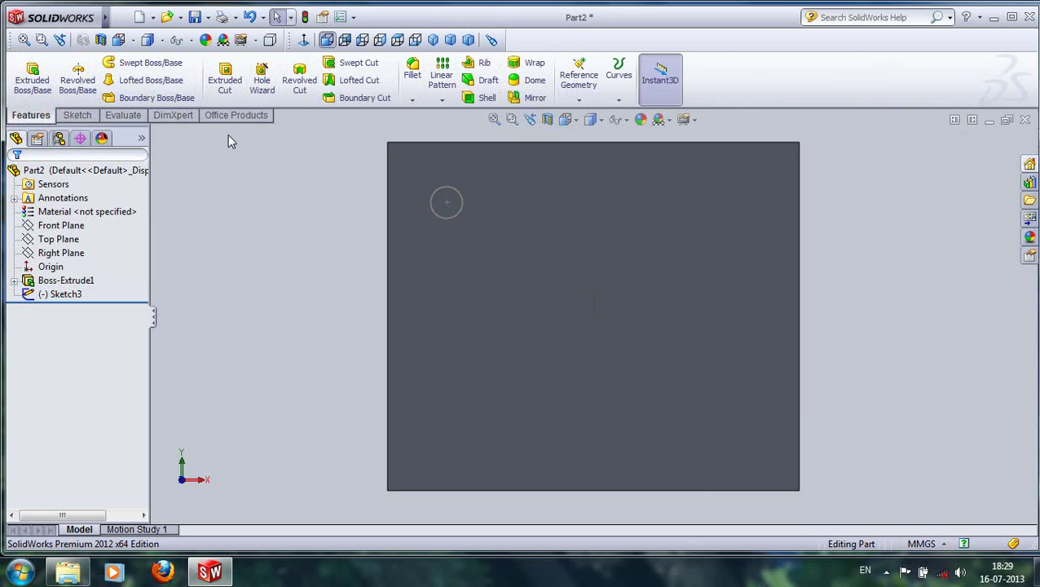
pyautogui.click(73, 294)
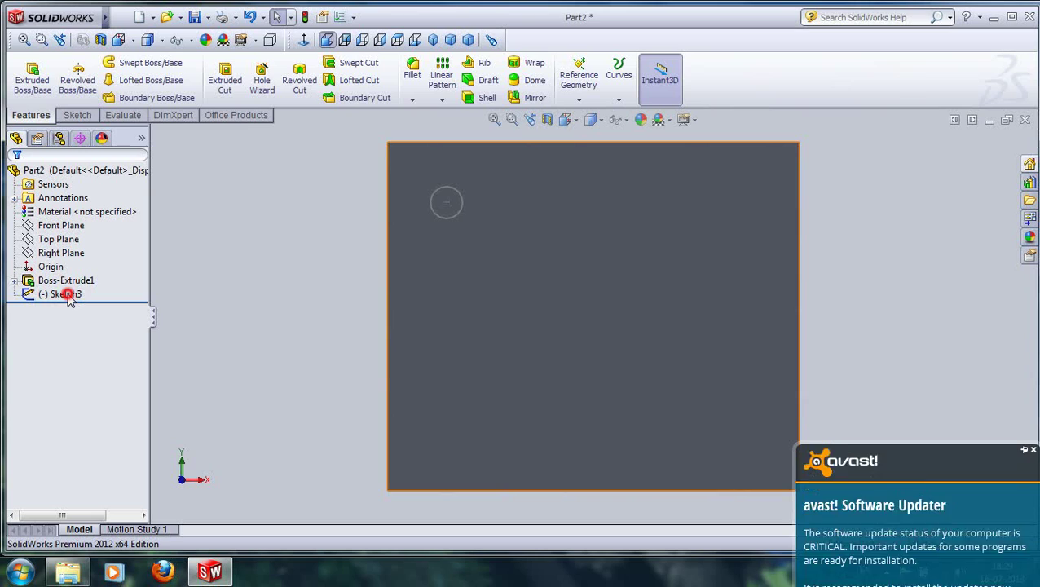
pyautogui.click(70, 303)
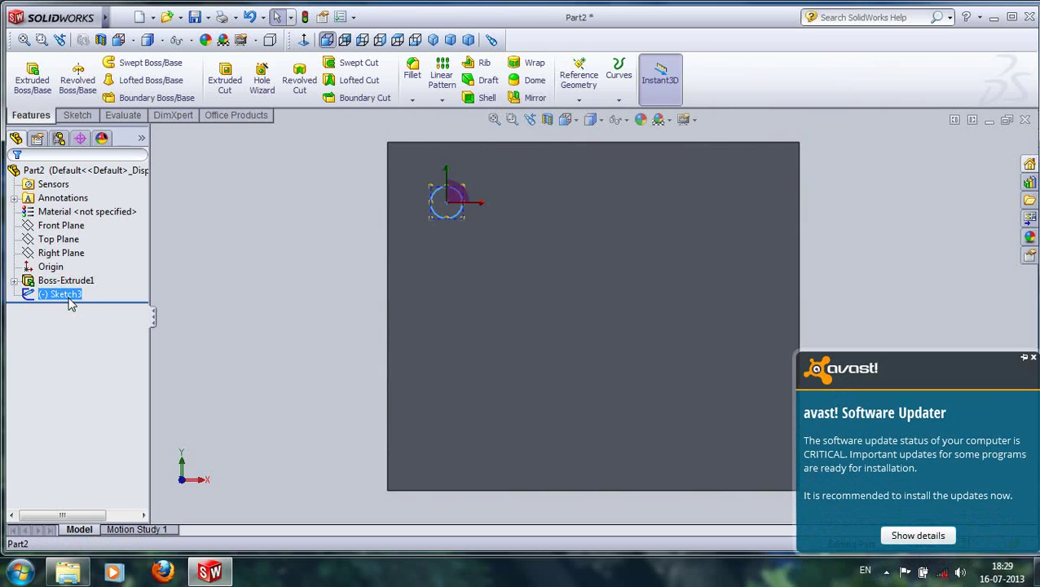
pyautogui.click(1032, 357)
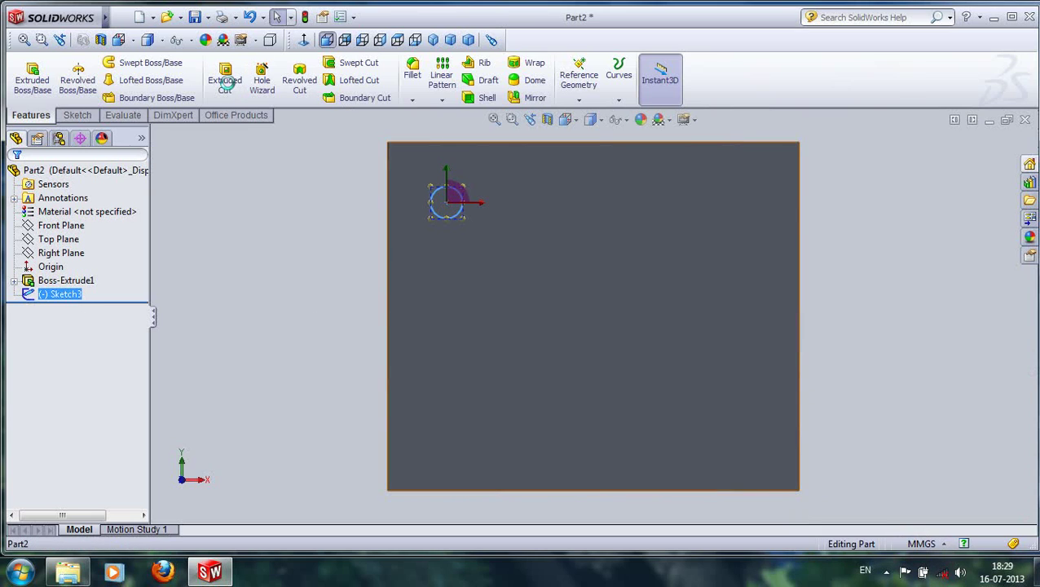
pyautogui.click(228, 84)
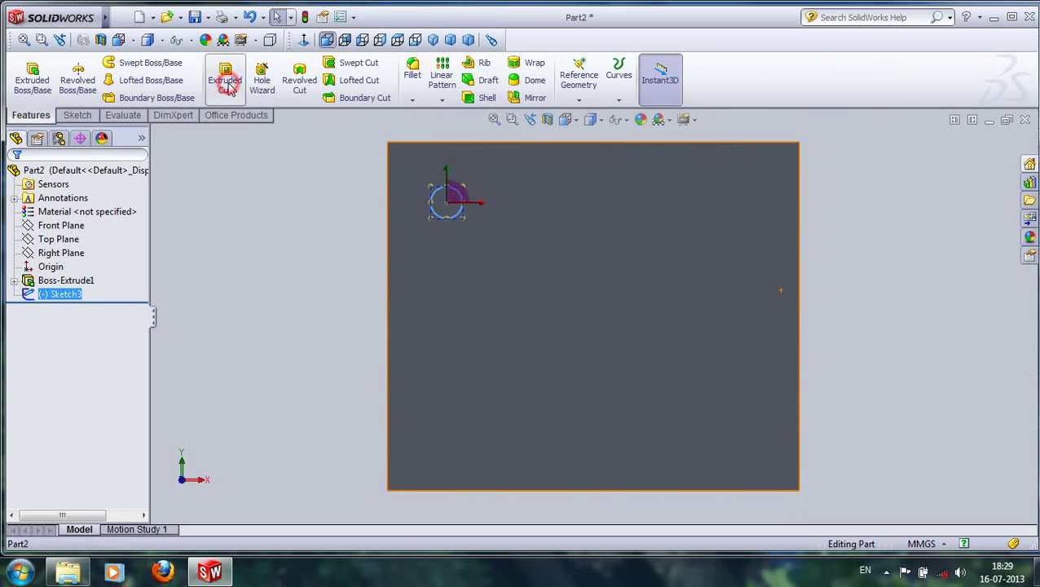
pyautogui.click(446, 210)
pyautogui.moveTo(445, 210); pyautogui.dragTo(376, 267, button='middle')
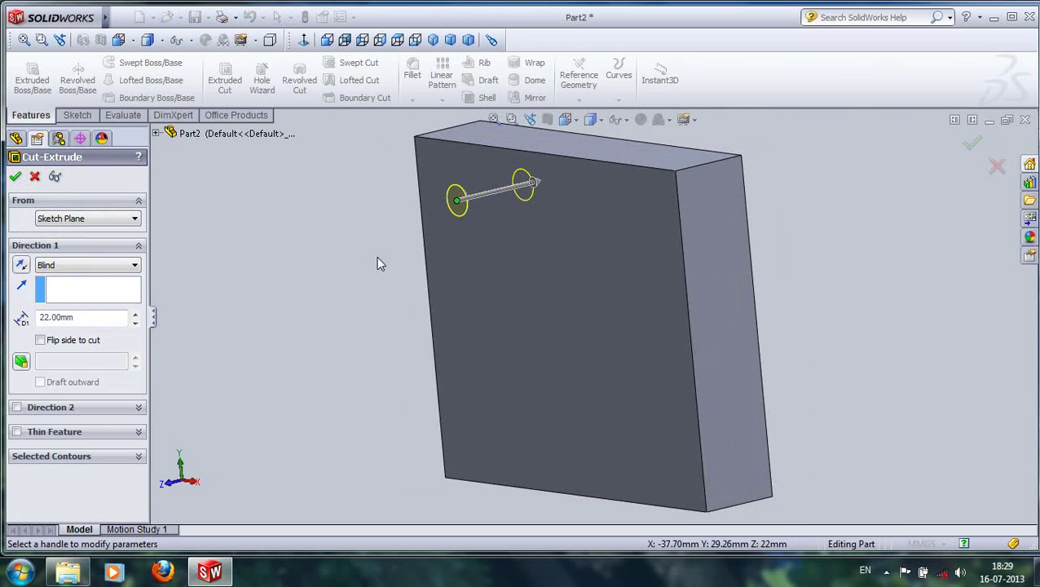
# Check the system tray icons, then confirm Cut-Extrude1 and inspect the new hole.
pyautogui.click(887, 571)
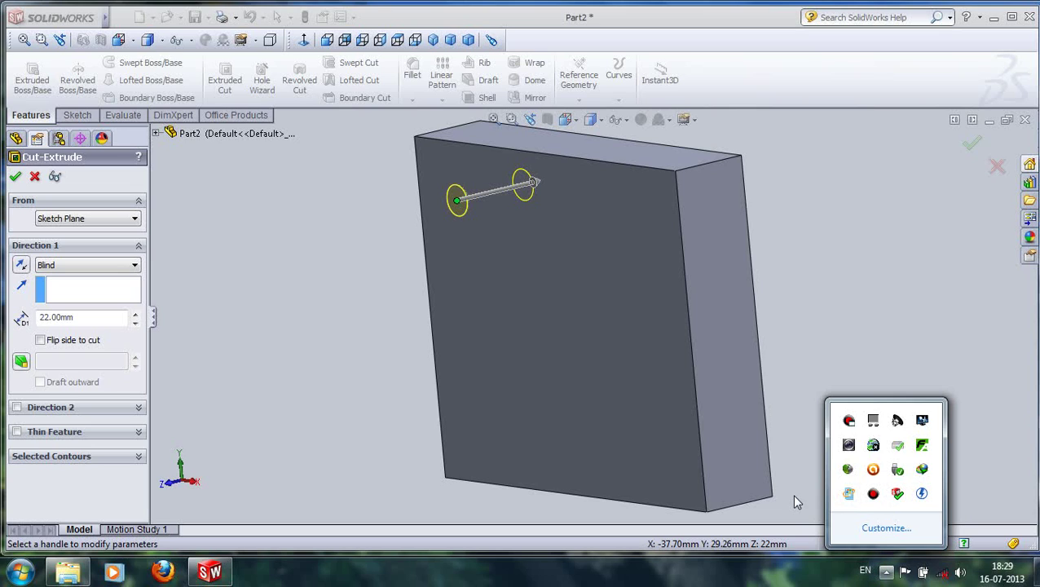
pyautogui.click(7, 184)
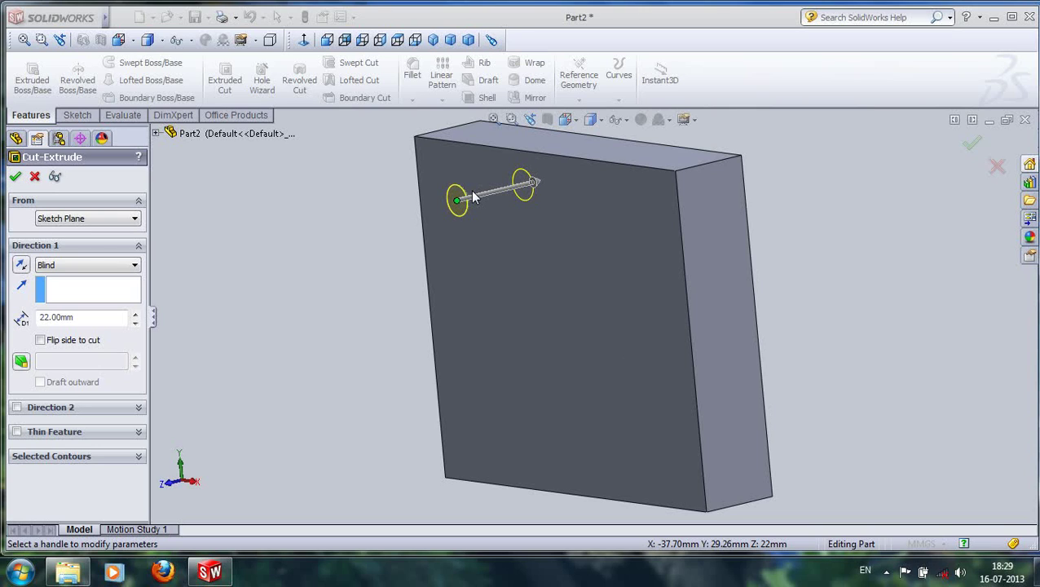
pyautogui.press('Num_Lock')
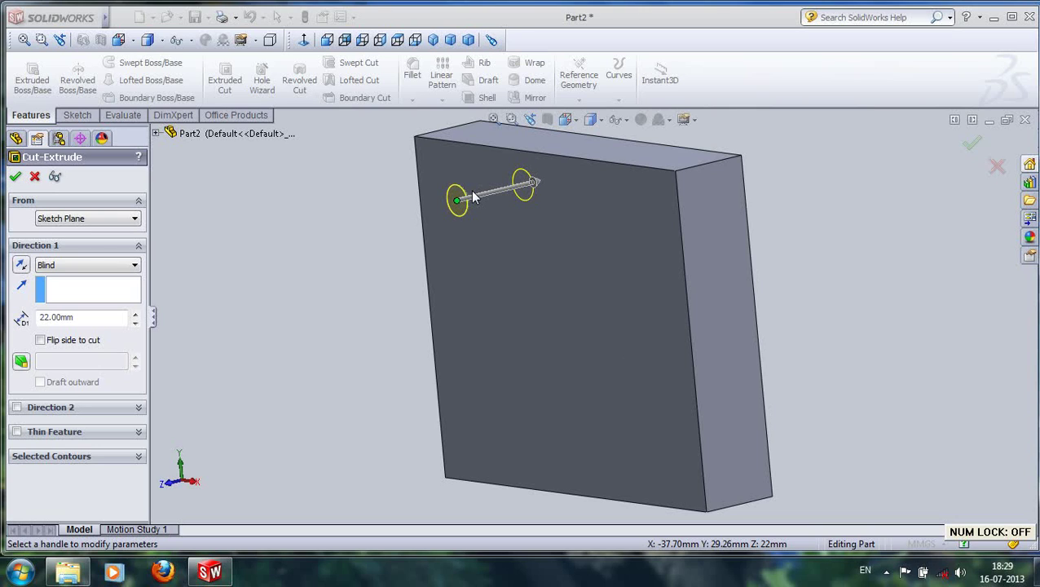
pyautogui.click(889, 571)
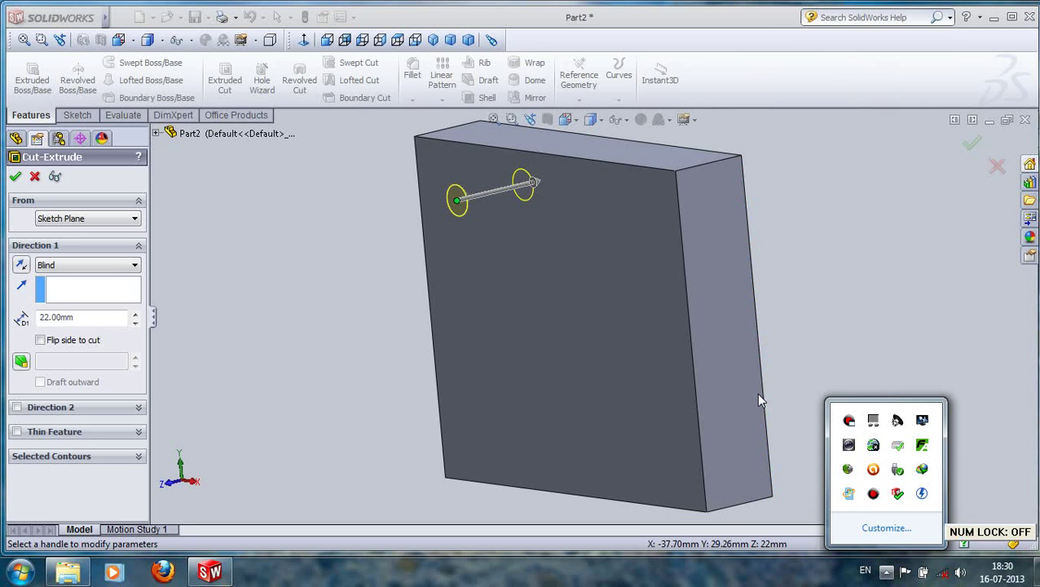
pyautogui.click(522, 307)
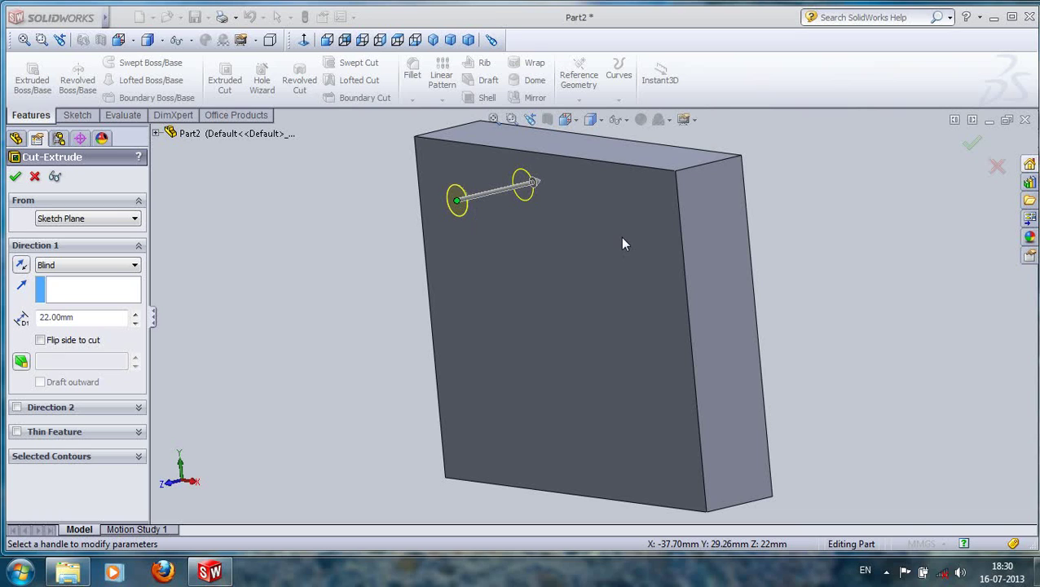
pyautogui.moveTo(623, 243); pyautogui.dragTo(662, 225, button='middle')
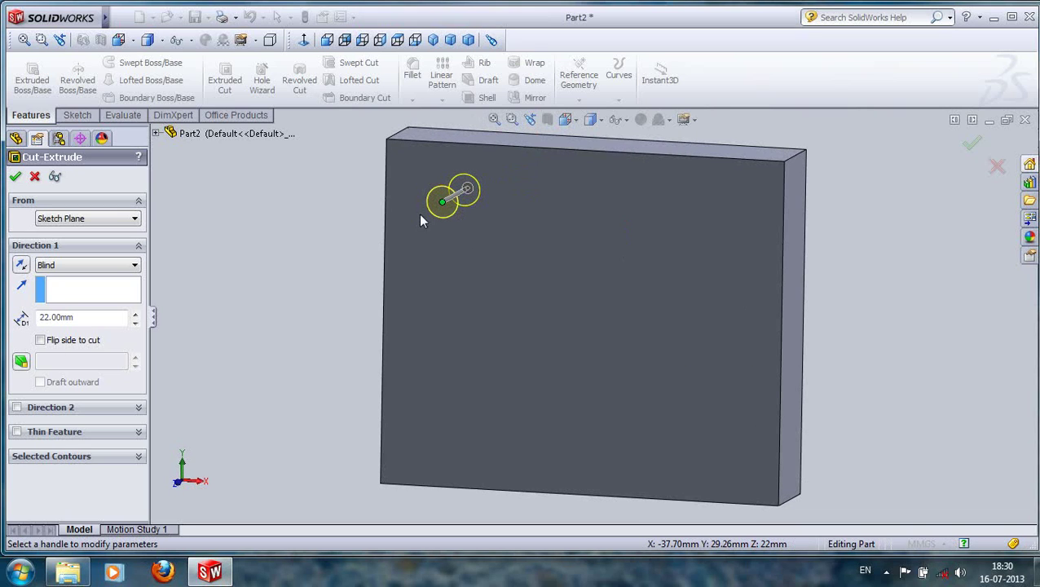
pyautogui.click(15, 177)
pyautogui.moveTo(583, 234); pyautogui.dragTo(538, 244, button='middle')
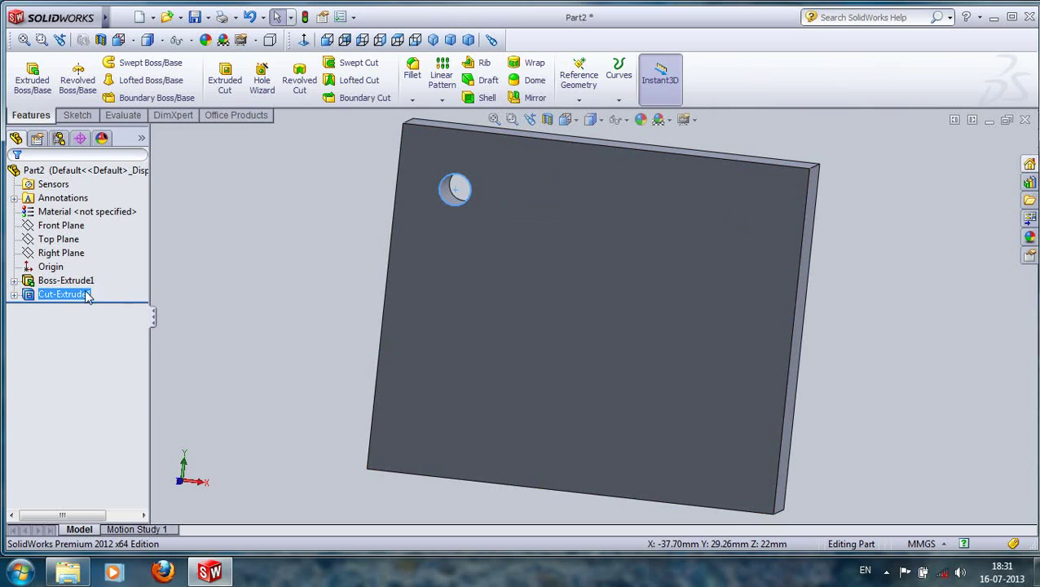
# Start a linear pattern of the hole using the block's top edge as its direction, running rightward.
pyautogui.click(14, 294)
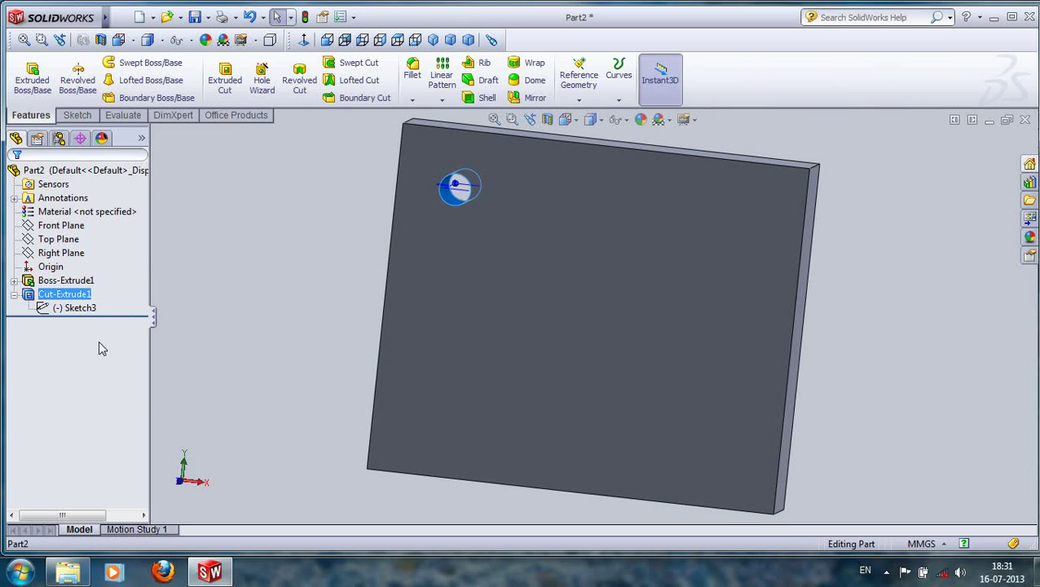
pyautogui.click(447, 76)
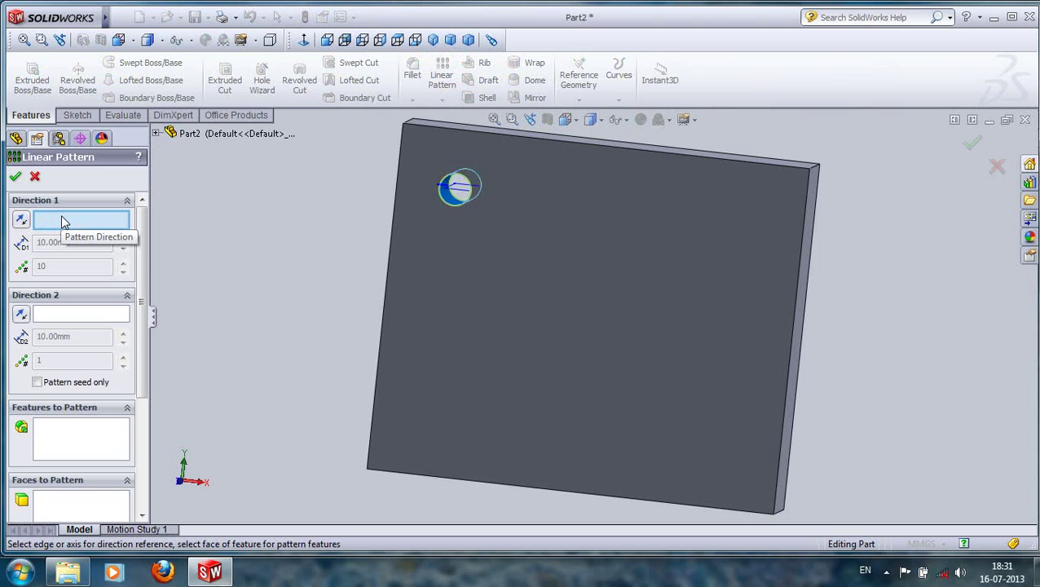
pyautogui.click(527, 137)
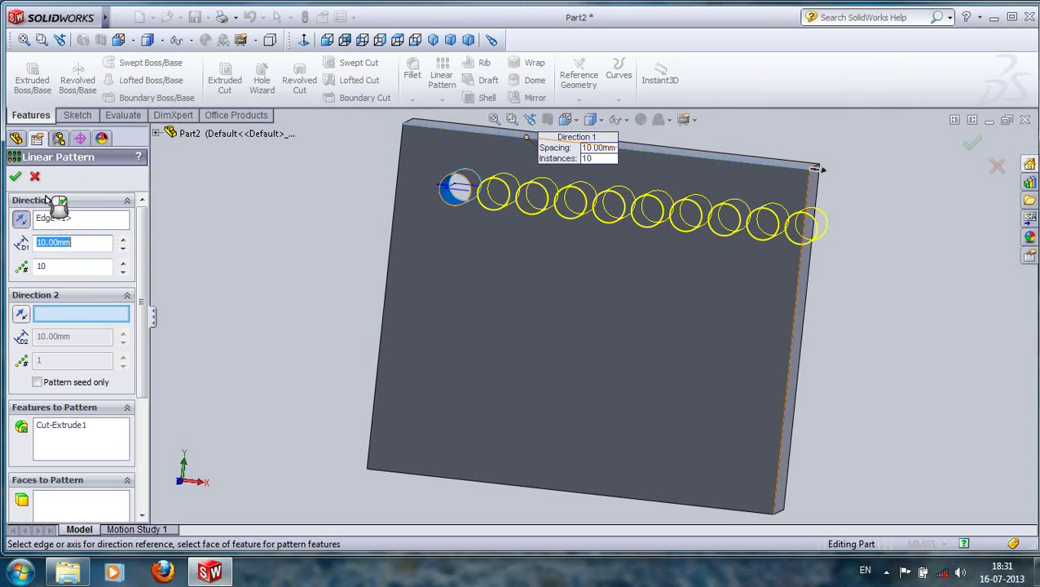
pyautogui.click(21, 218)
pyautogui.click(22, 220)
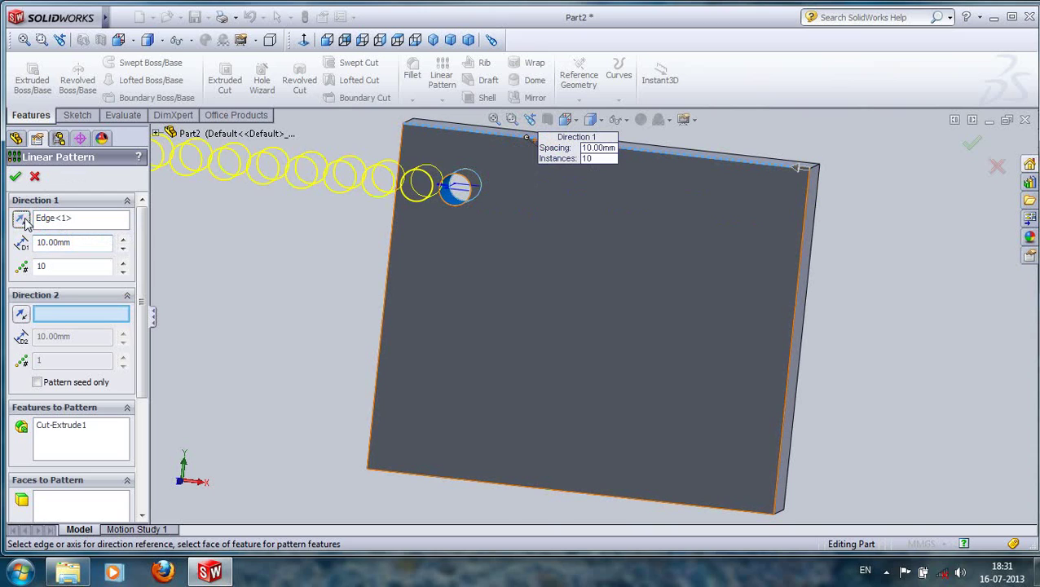
pyautogui.click(23, 220)
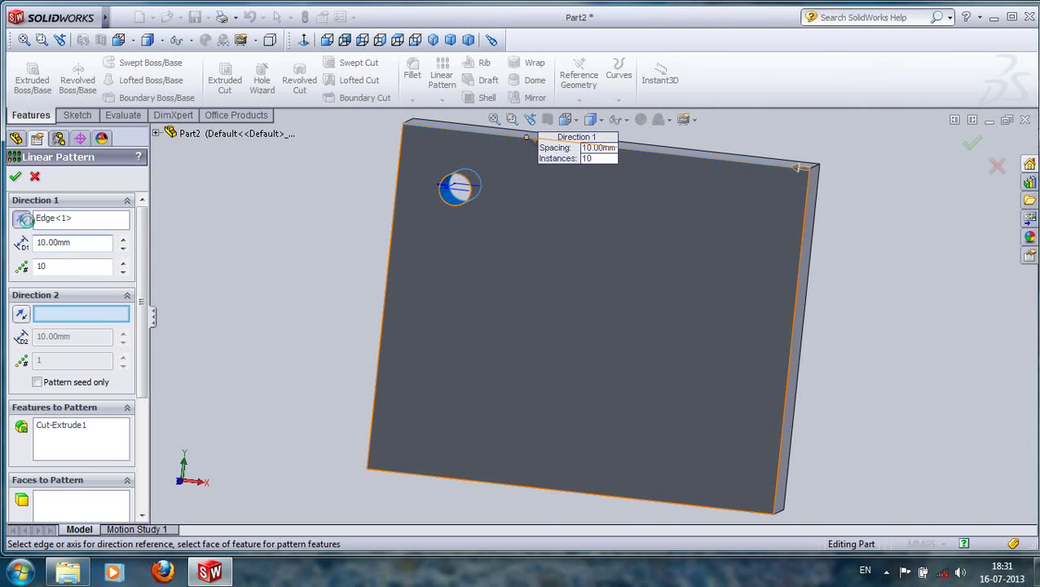
# Set the pattern to 15 mm spacing and 6 instances, and confirm LPattern1.
pyautogui.doubleClick(51, 267)
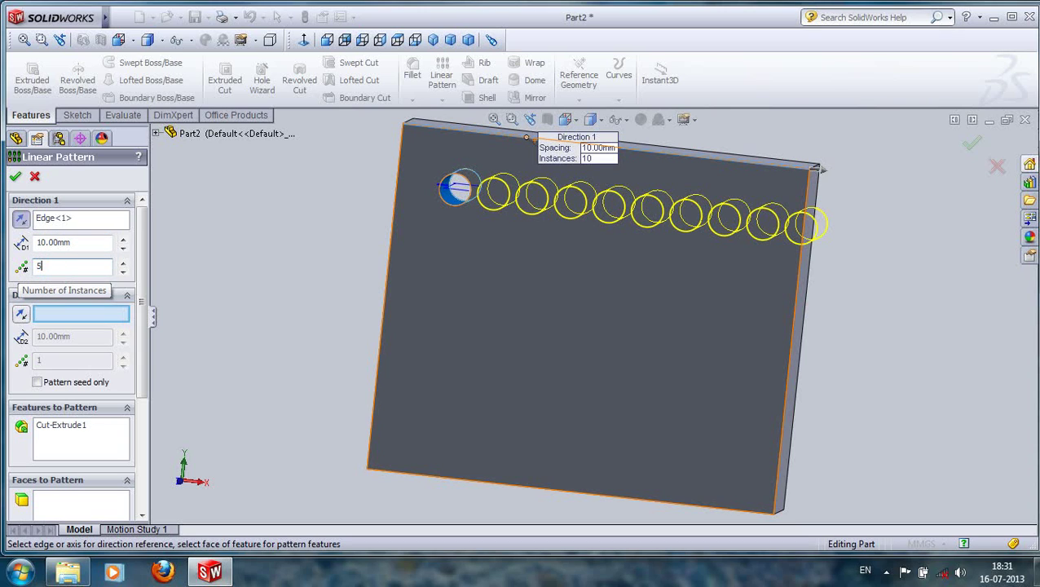
pyautogui.click(255, 303)
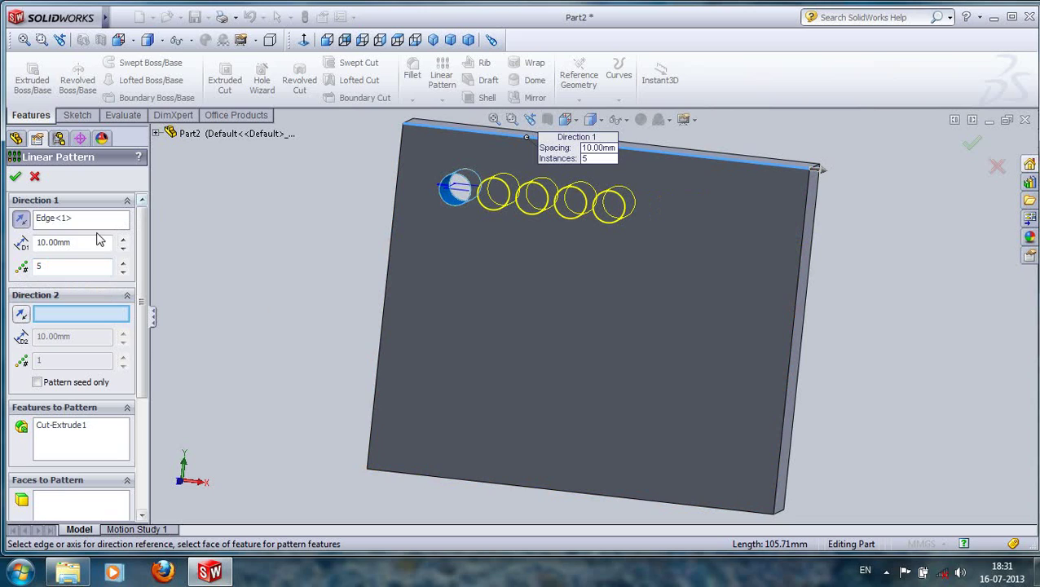
pyautogui.moveTo(63, 242); pyautogui.dragTo(4, 249)
pyautogui.click(255, 260)
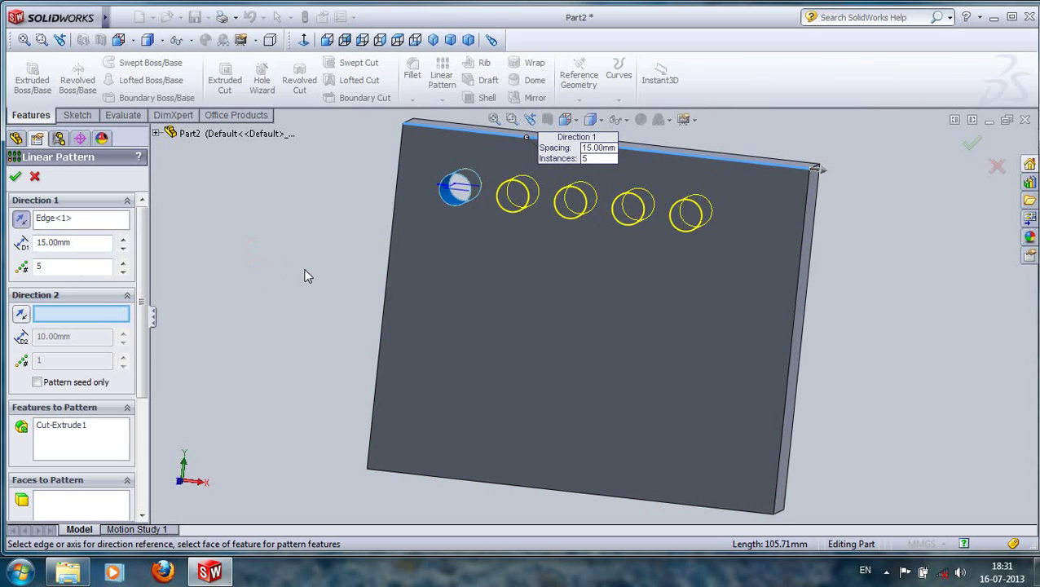
pyautogui.moveTo(50, 265); pyautogui.dragTo(4, 256)
pyautogui.click(281, 314)
pyautogui.click(15, 176)
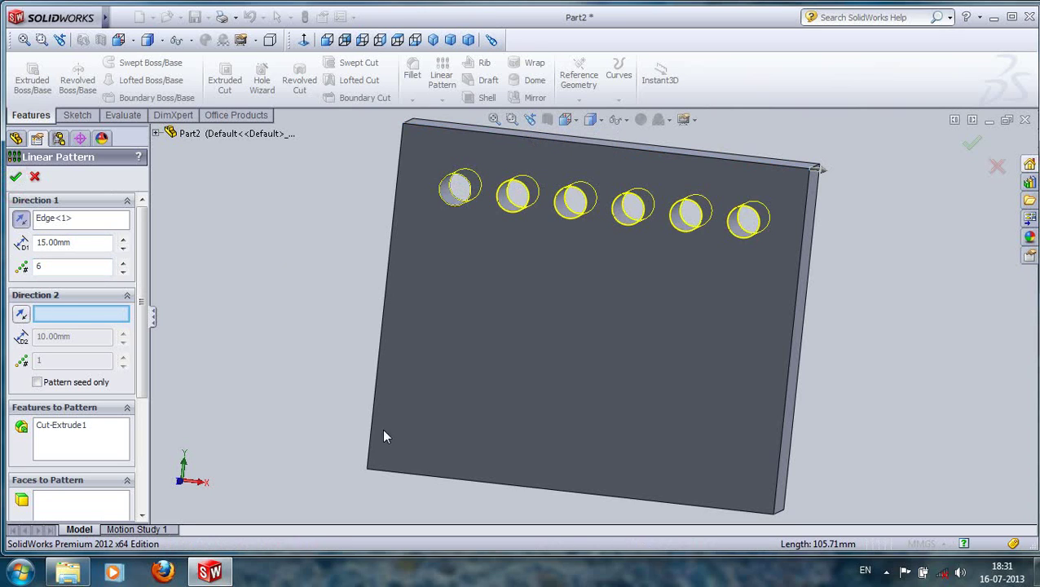
pyautogui.moveTo(573, 371)
pyautogui.mouseDown(button='middle')
pyautogui.moveTo(581, 406)
pyautogui.moveTo(592, 356)
pyautogui.moveTo(566, 360)
pyautogui.moveTo(576, 371)
pyautogui.mouseUp(button='middle')
pyautogui.click(576, 370)
pyautogui.click(319, 295)
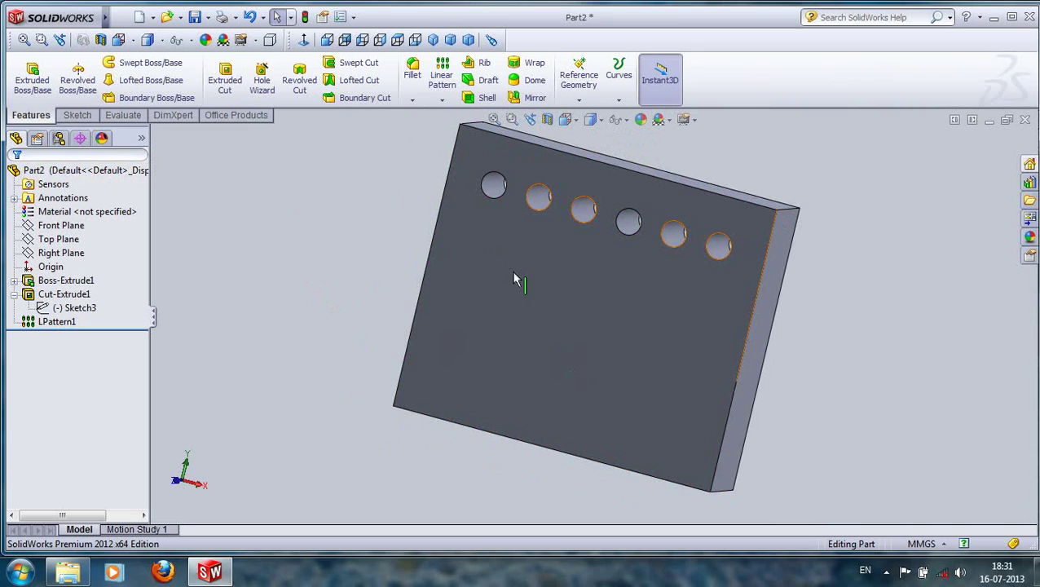
# Rotate the block to show its left side and select Cut-Extrude1.
pyautogui.moveTo(550, 318); pyautogui.dragTo(462, 270, button='middle')
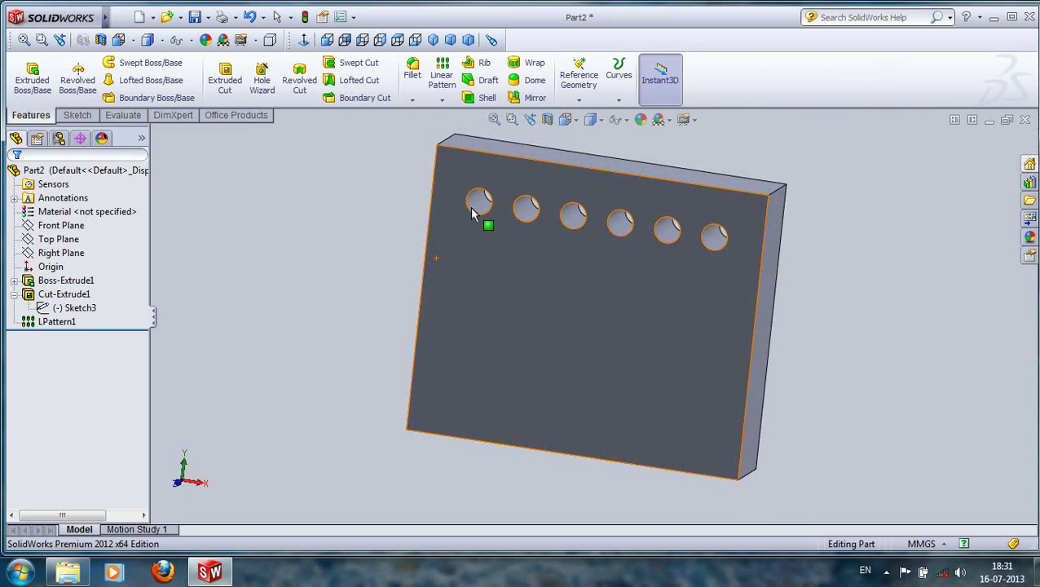
pyautogui.click(65, 295)
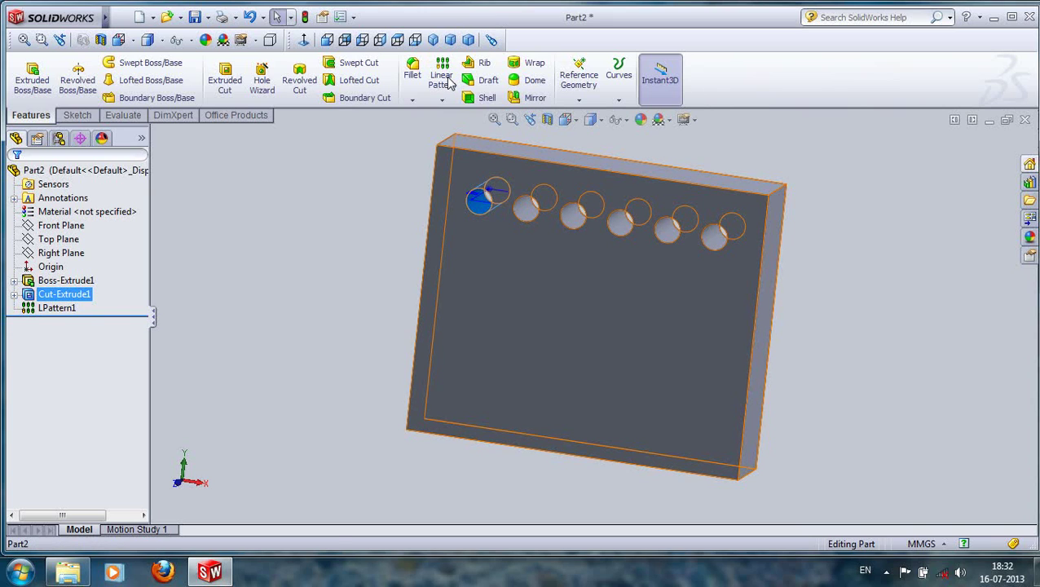
# Create LPattern2 along the left edge with 5 instances at 15 mm spacing.
pyautogui.click(441, 79)
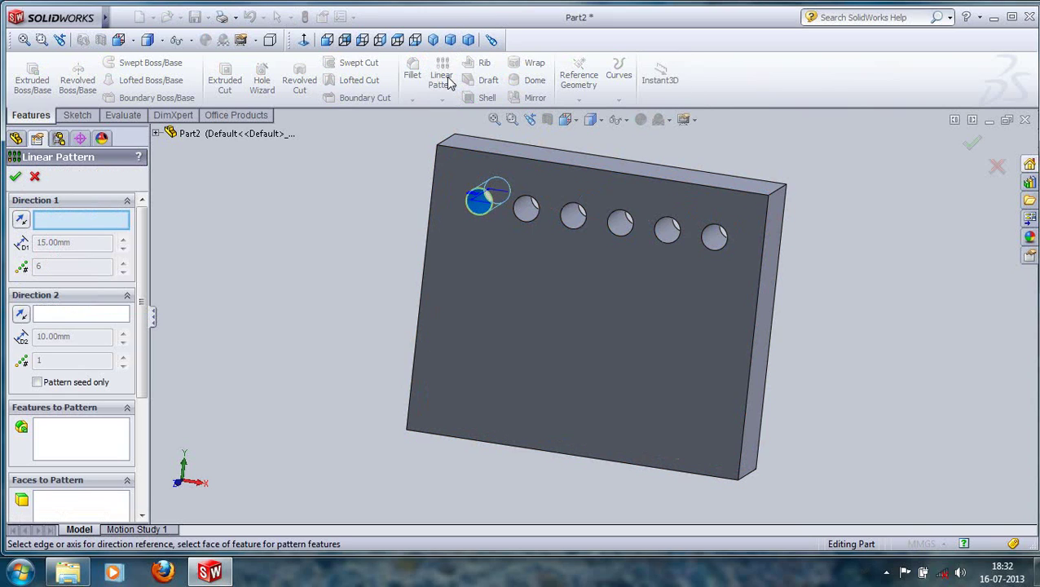
pyautogui.click(428, 247)
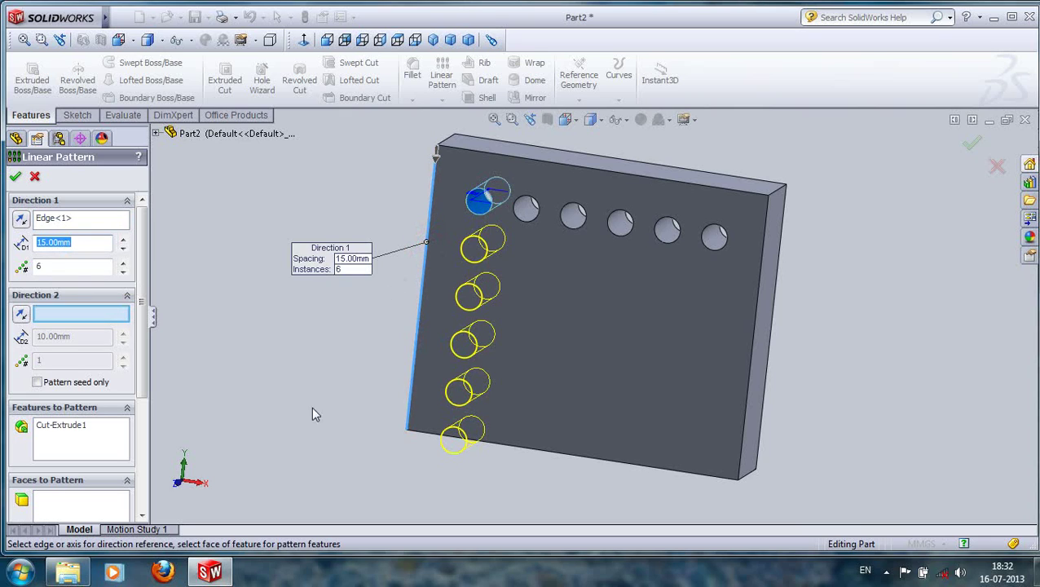
pyautogui.press('Tab')
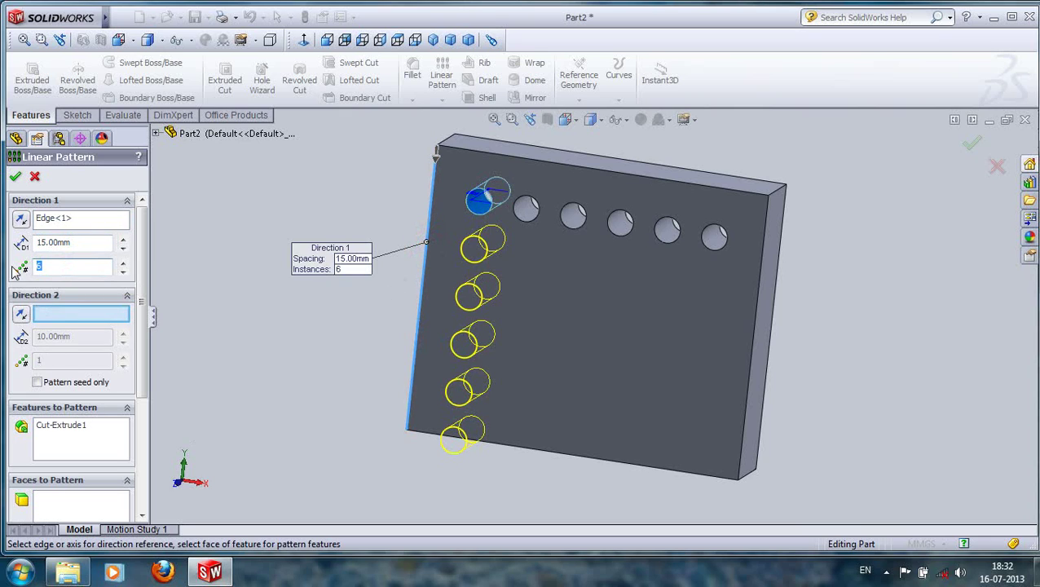
pyautogui.write('5')
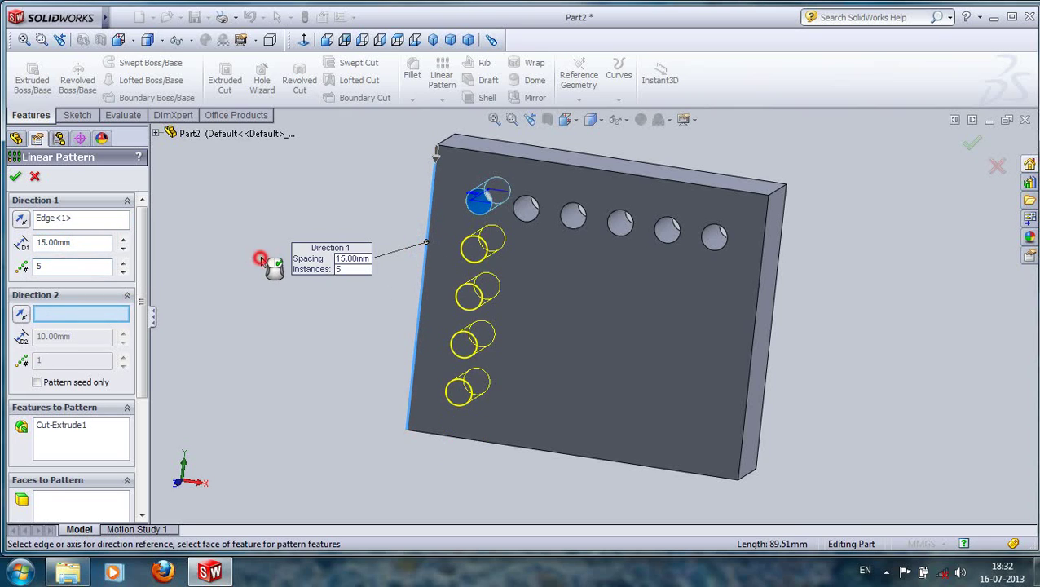
pyautogui.click(15, 177)
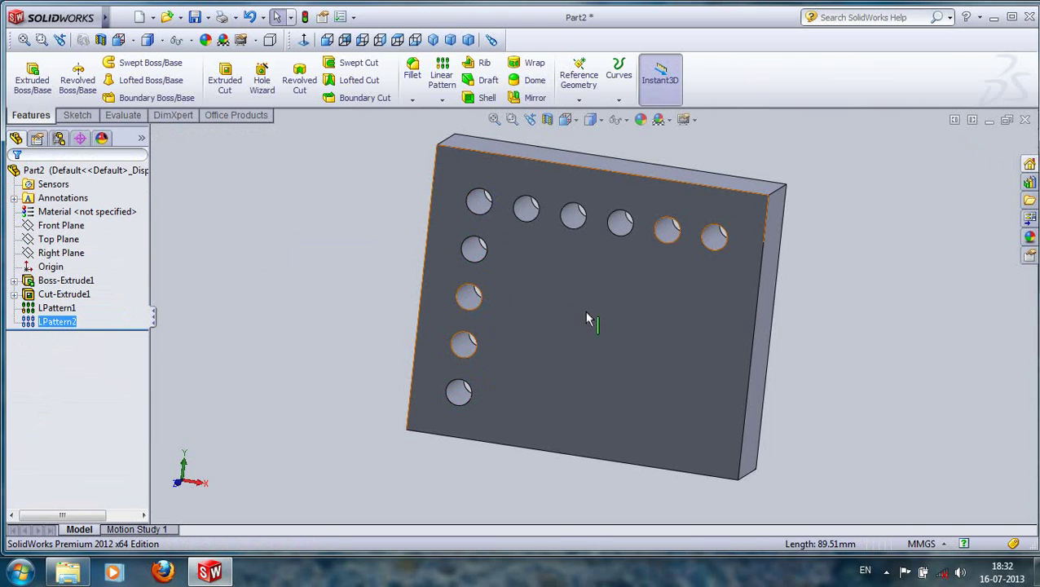
pyautogui.moveTo(616, 301); pyautogui.dragTo(596, 316, button='middle')
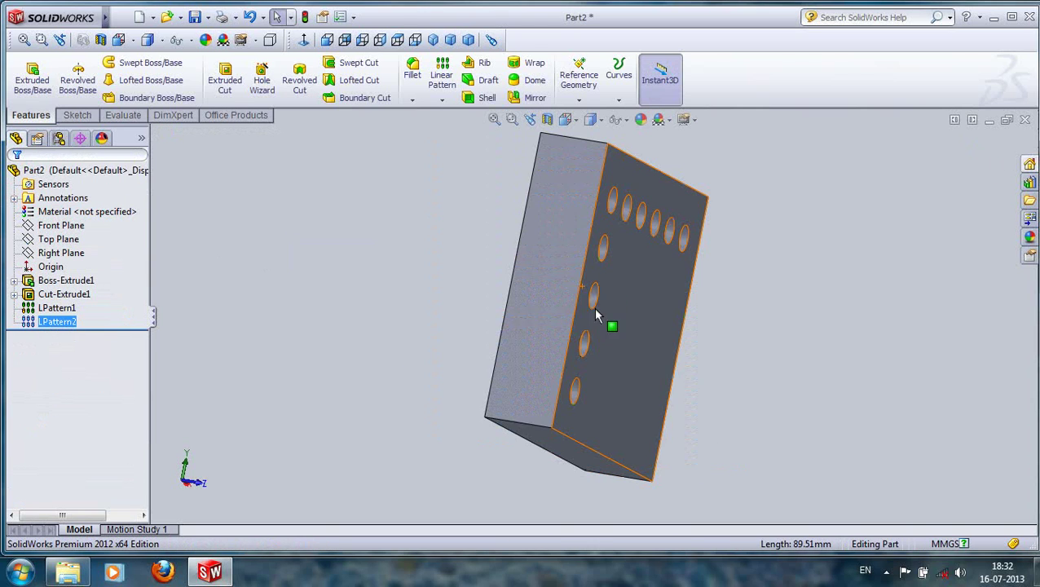
# Switch to the Isometric view and start a Section View on the Front Plane.
pyautogui.click(566, 120)
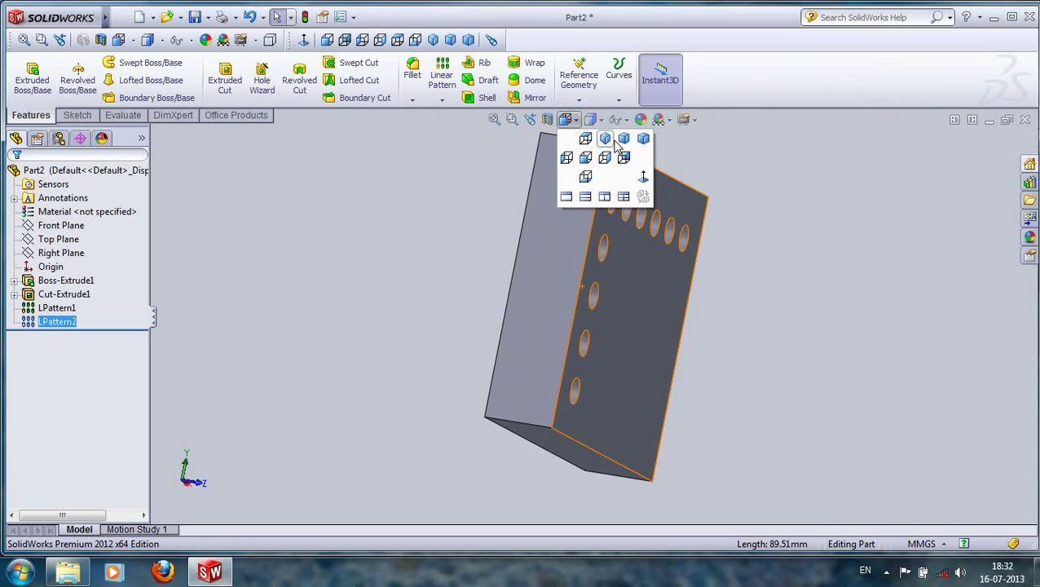
pyautogui.click(613, 141)
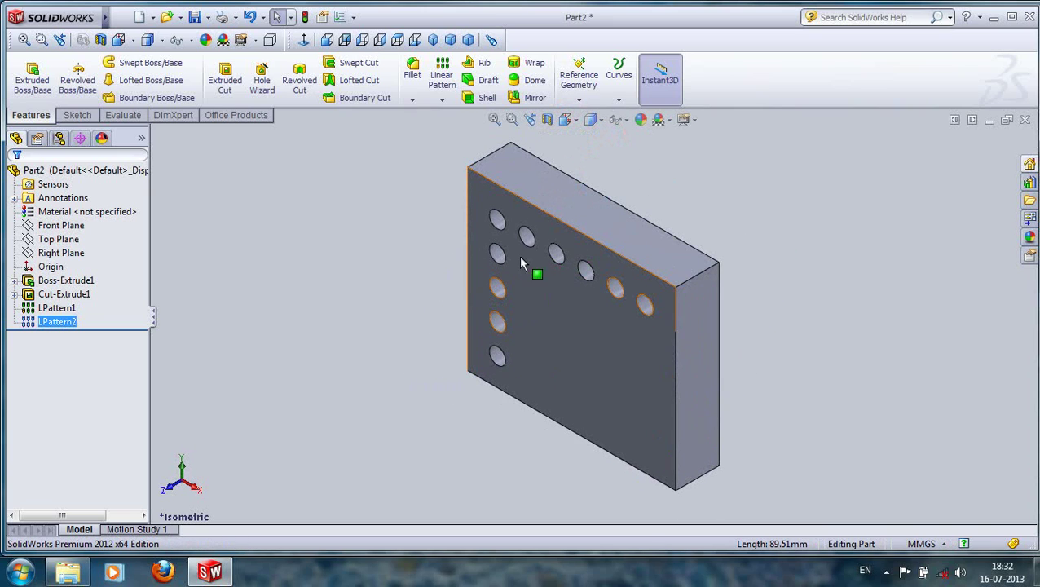
pyautogui.click(547, 120)
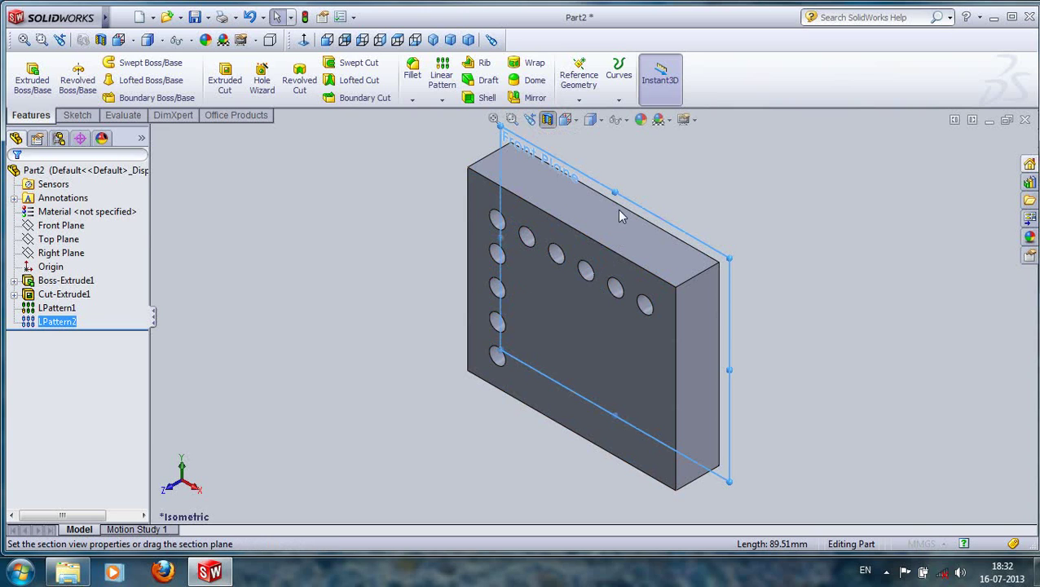
# Move the section plane to 8 mm, then cancel the section view and orbit to inspect the plate.
pyautogui.moveTo(610, 317); pyautogui.dragTo(601, 321)
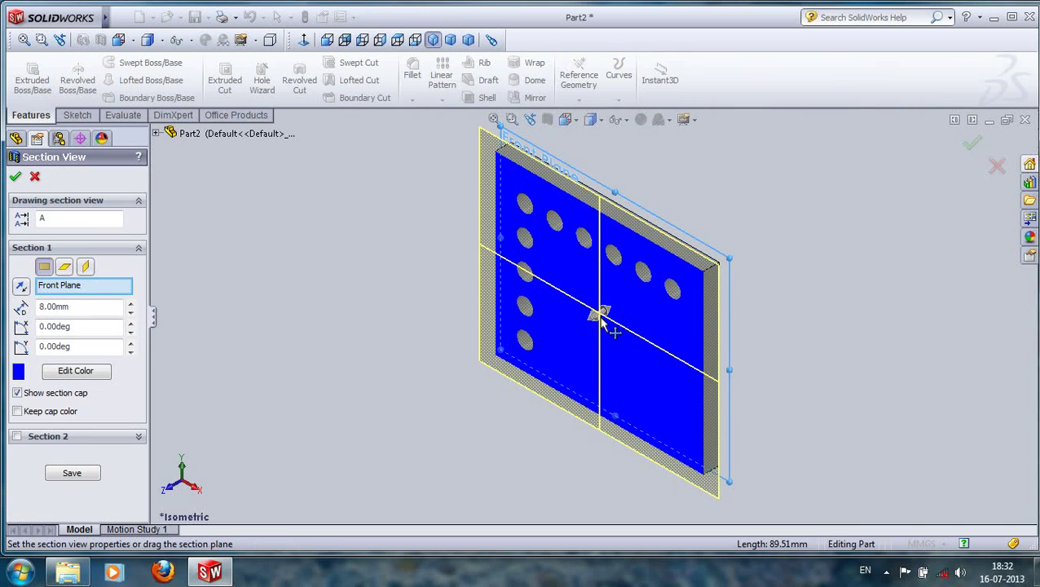
pyautogui.rightClick(618, 249)
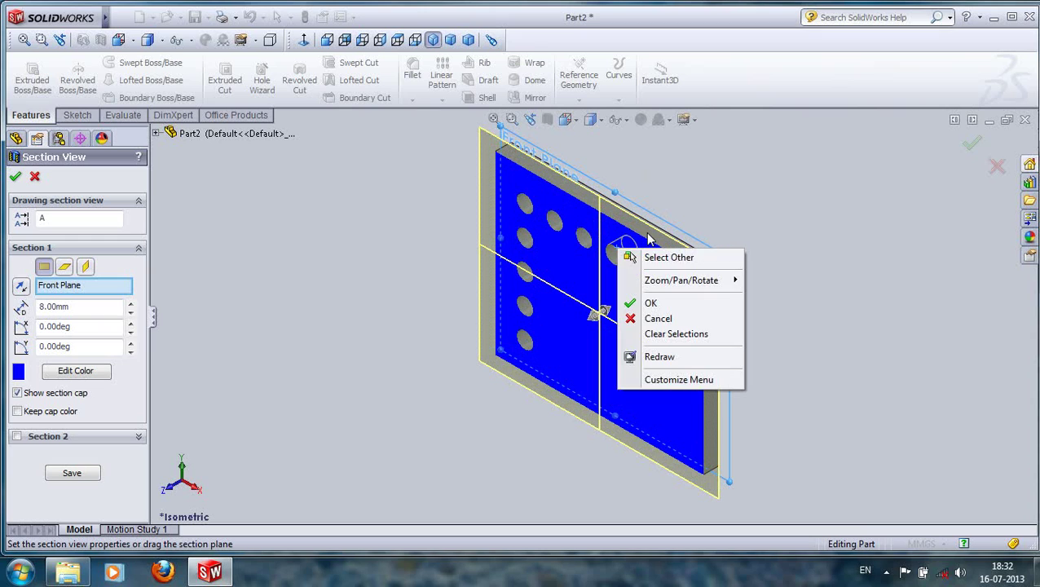
pyautogui.click(344, 222)
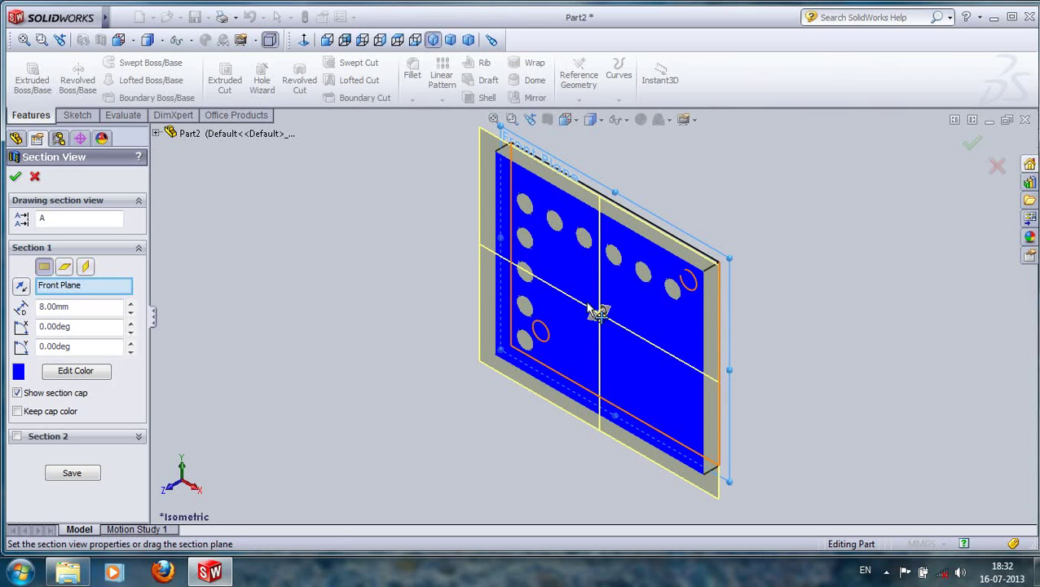
pyautogui.click(35, 177)
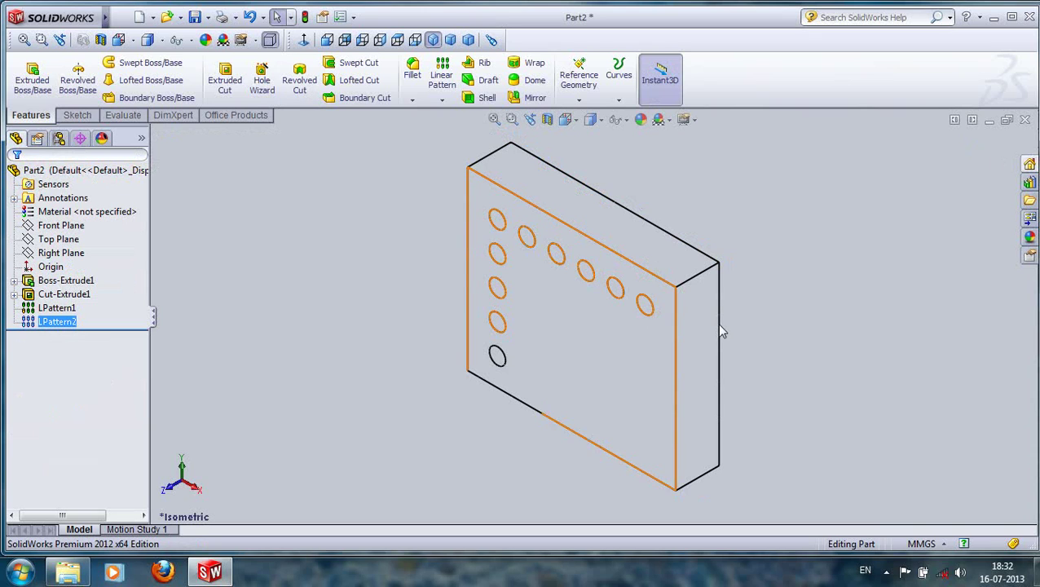
pyautogui.moveTo(717, 326); pyautogui.dragTo(673, 377, button='middle')
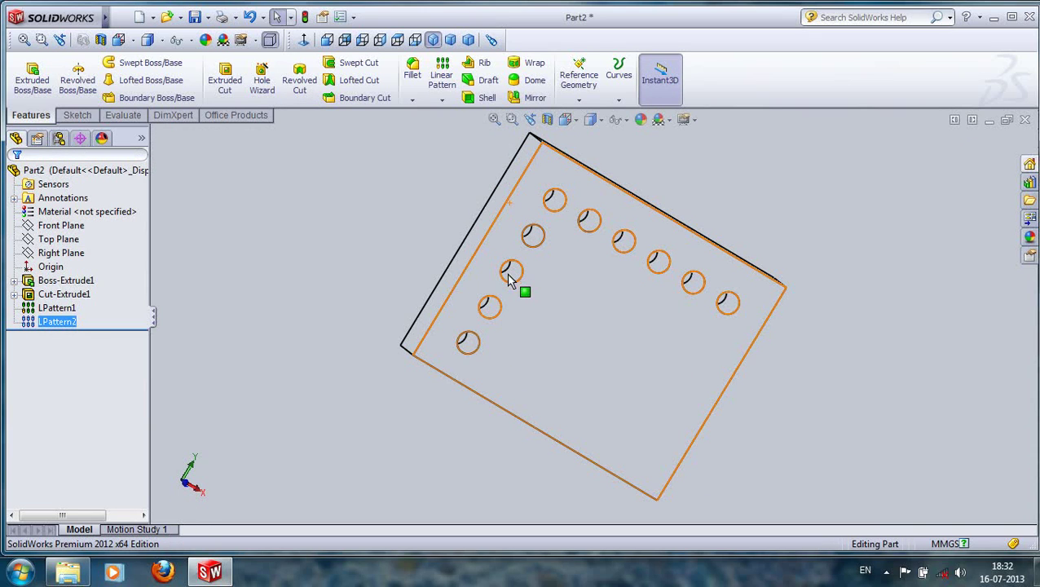
pyautogui.moveTo(568, 304); pyautogui.dragTo(576, 288, button='middle')
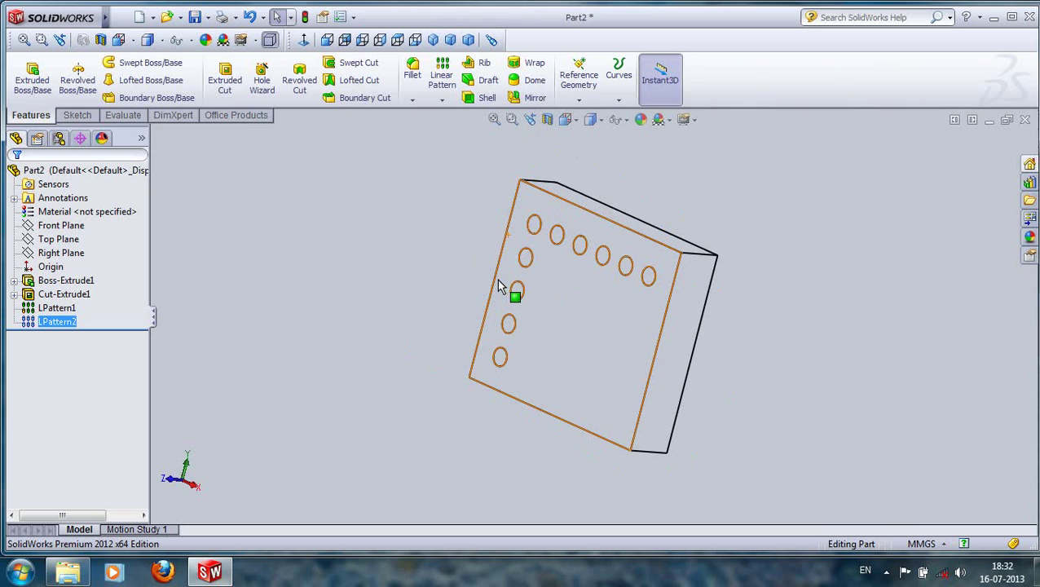